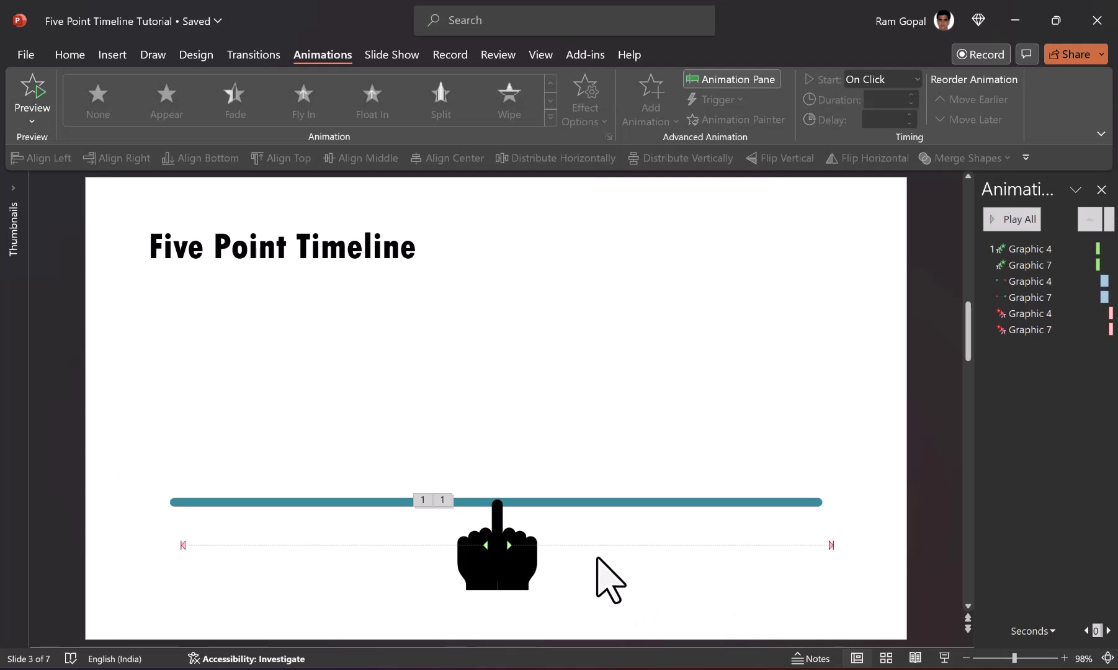
# - Apply a Split entrance to the teal bar with Vertical Out direction and 01.00 duration
pyautogui.click(594, 503)
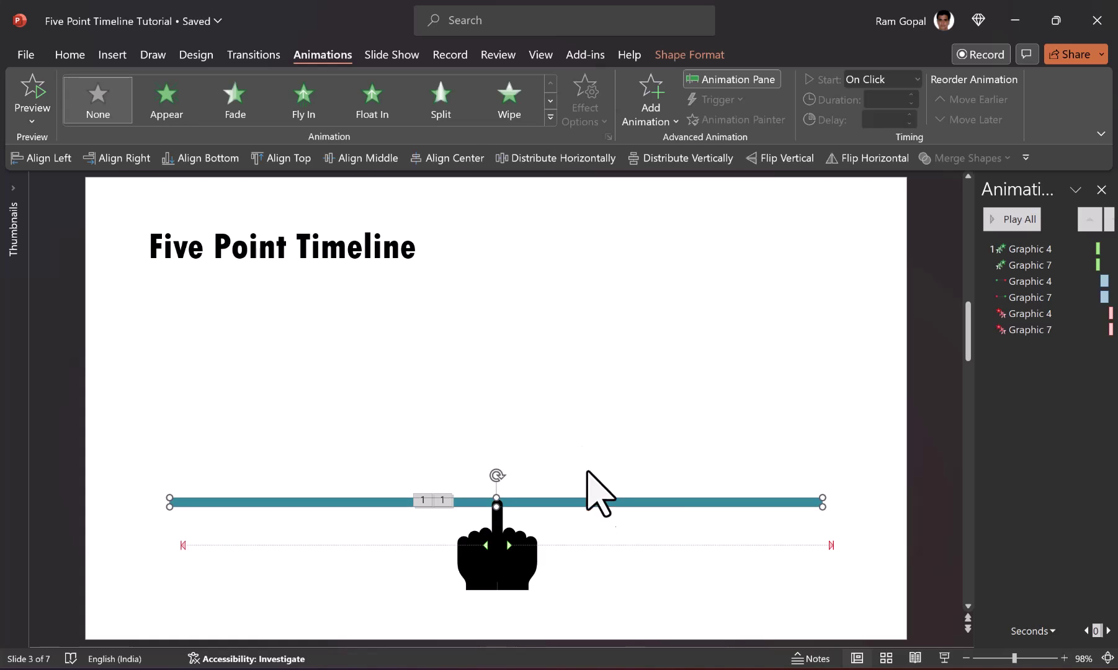
pyautogui.click(442, 105)
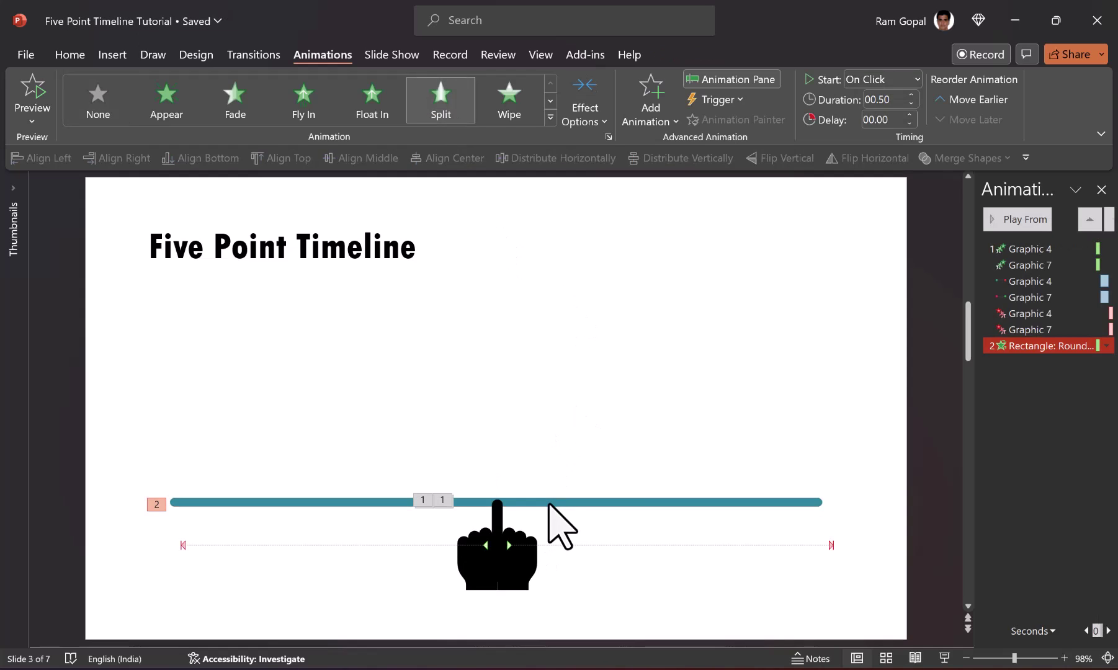
pyautogui.click(583, 111)
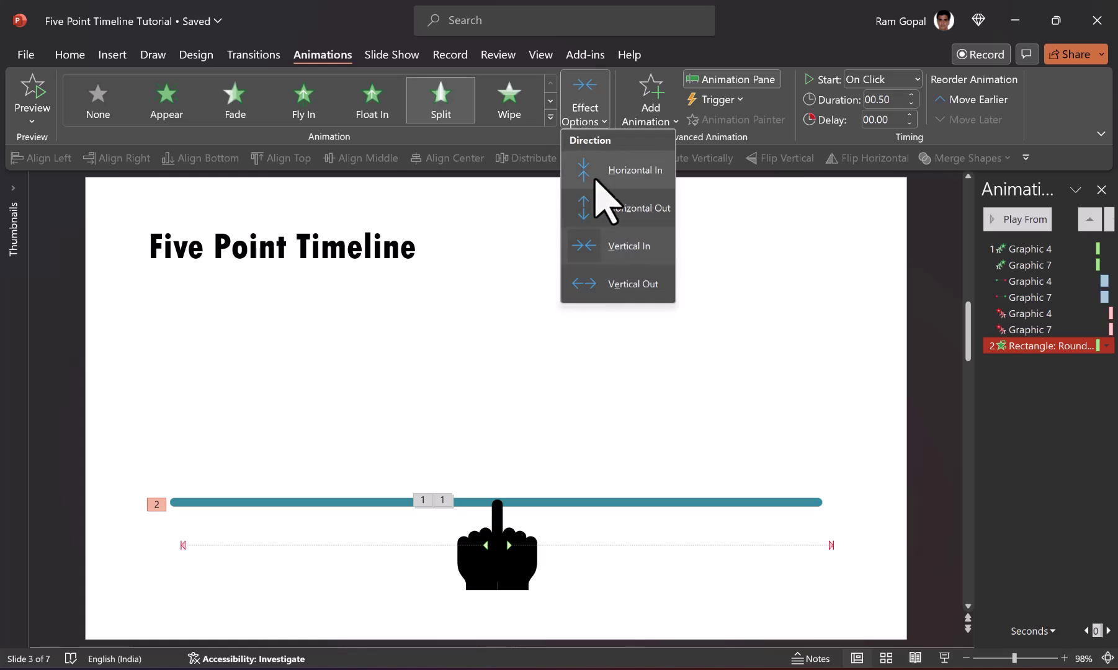
pyautogui.click(626, 285)
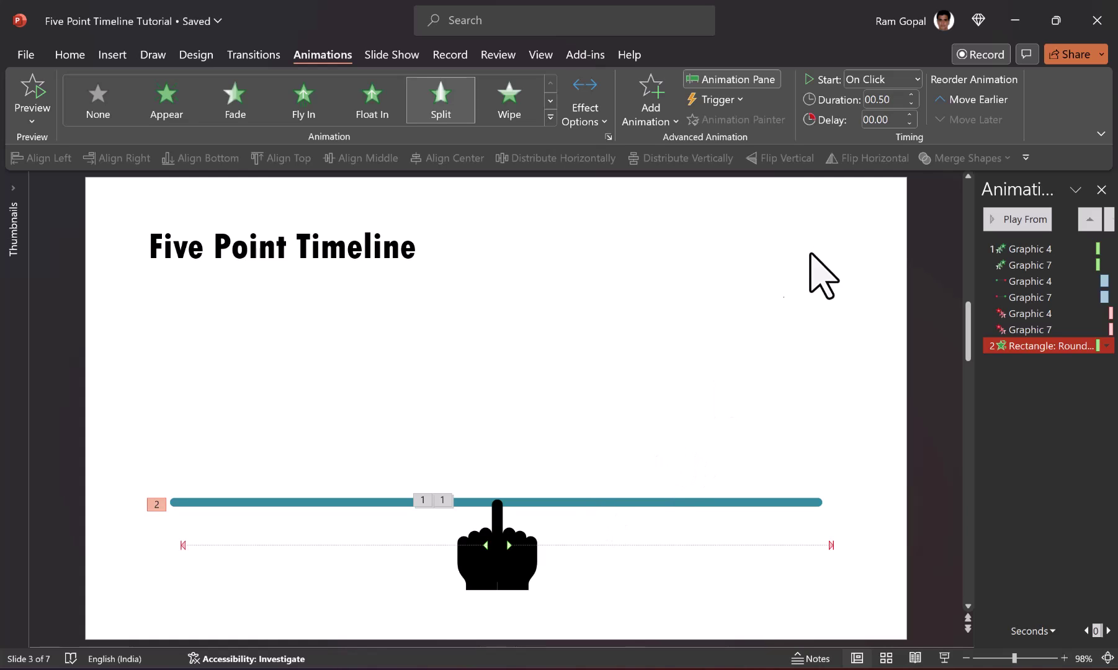
pyautogui.click(911, 95)
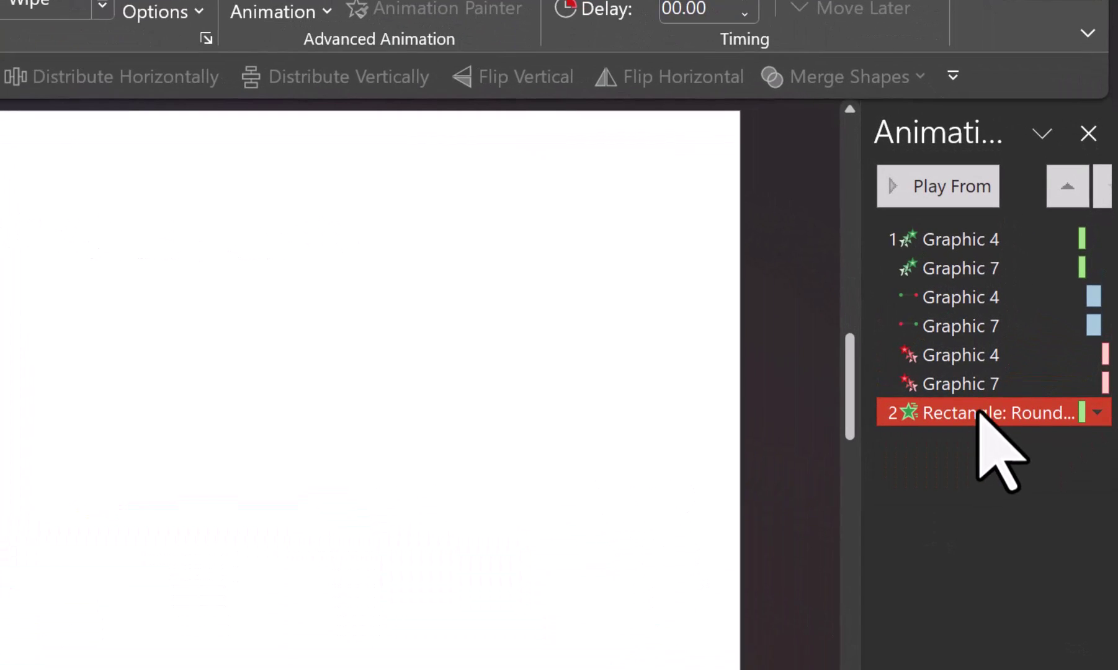
# - Move the Rectangle split above the hands' exit effects and set it to start With Previous
pyautogui.moveTo(1042, 345); pyautogui.dragTo(1049, 325)
pyautogui.moveTo(995, 375); pyautogui.dragTo(999, 348)
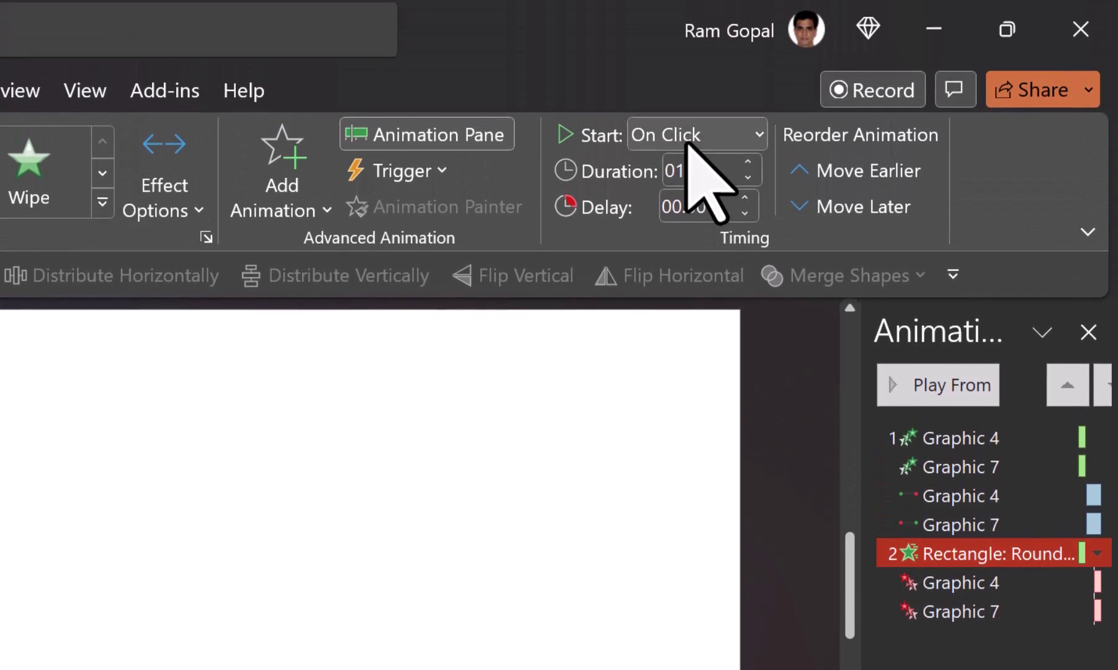
pyautogui.click(689, 145)
pyautogui.click(688, 214)
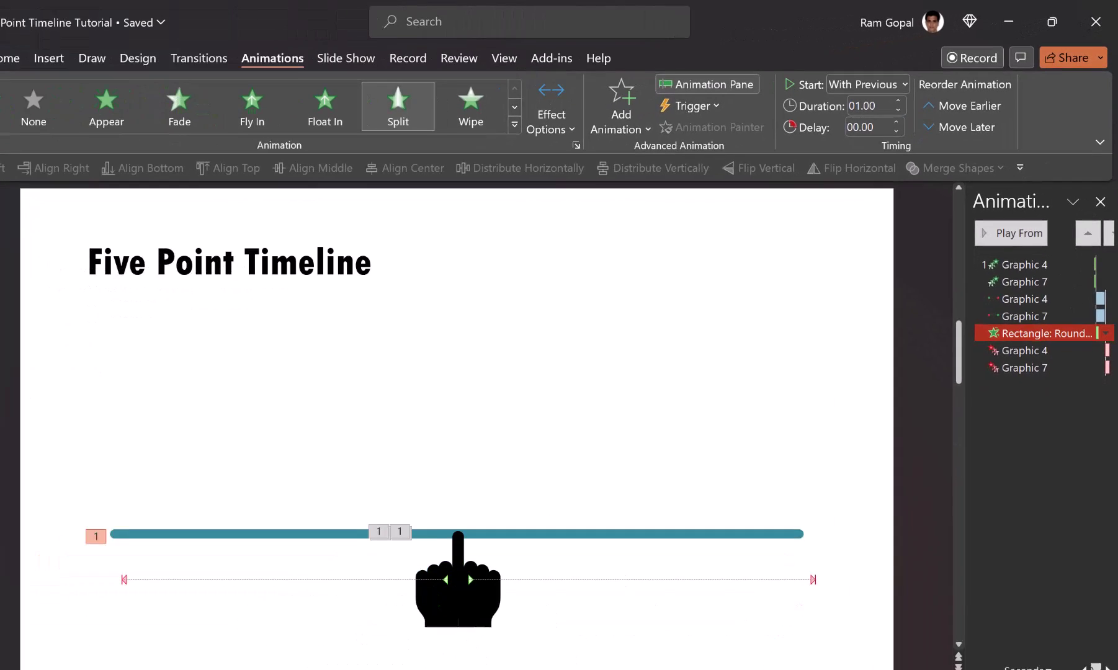
# - Preview the slide show to watch the hands stretch out the teal bar
pyautogui.click(945, 659)
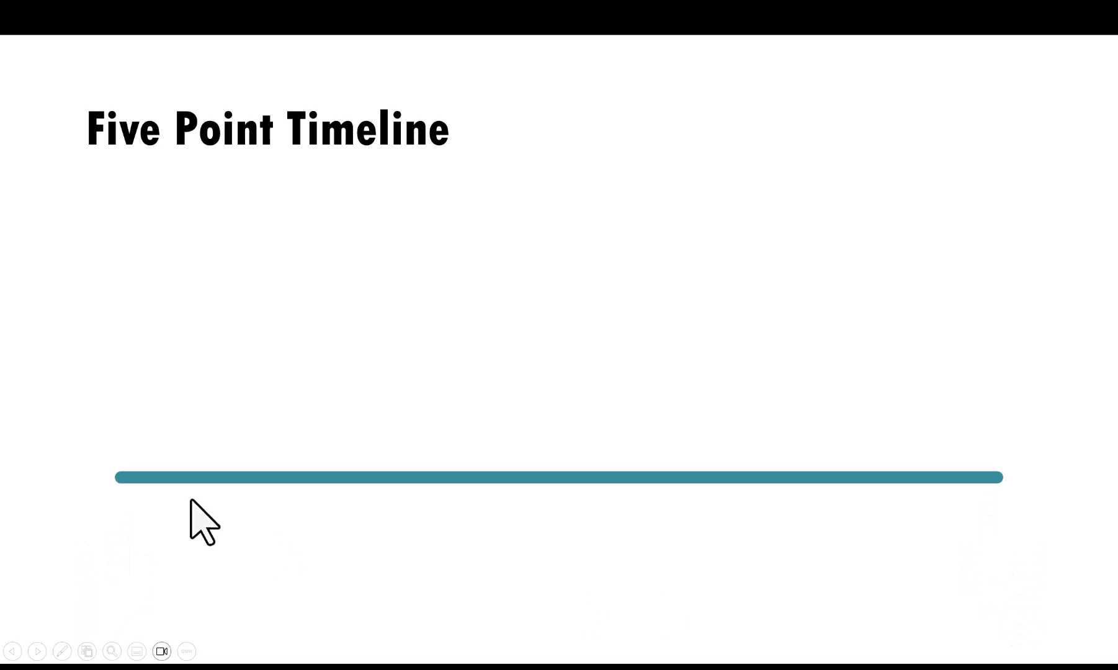
pyautogui.click(732, 605)
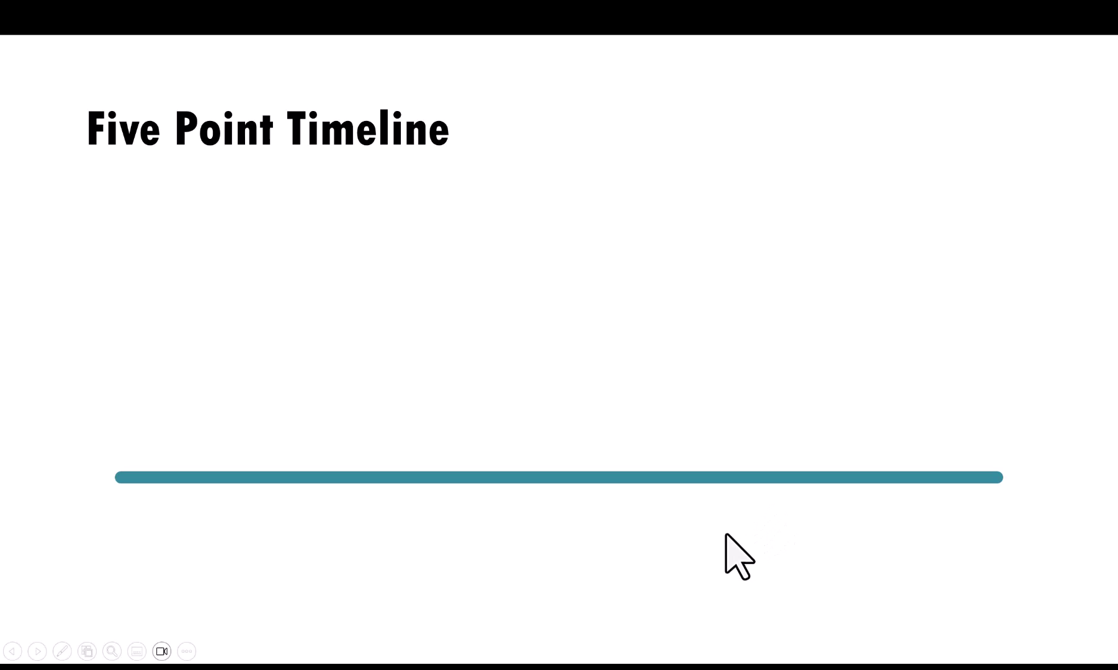
pyautogui.press('Escape')
pyautogui.click(1029, 283)
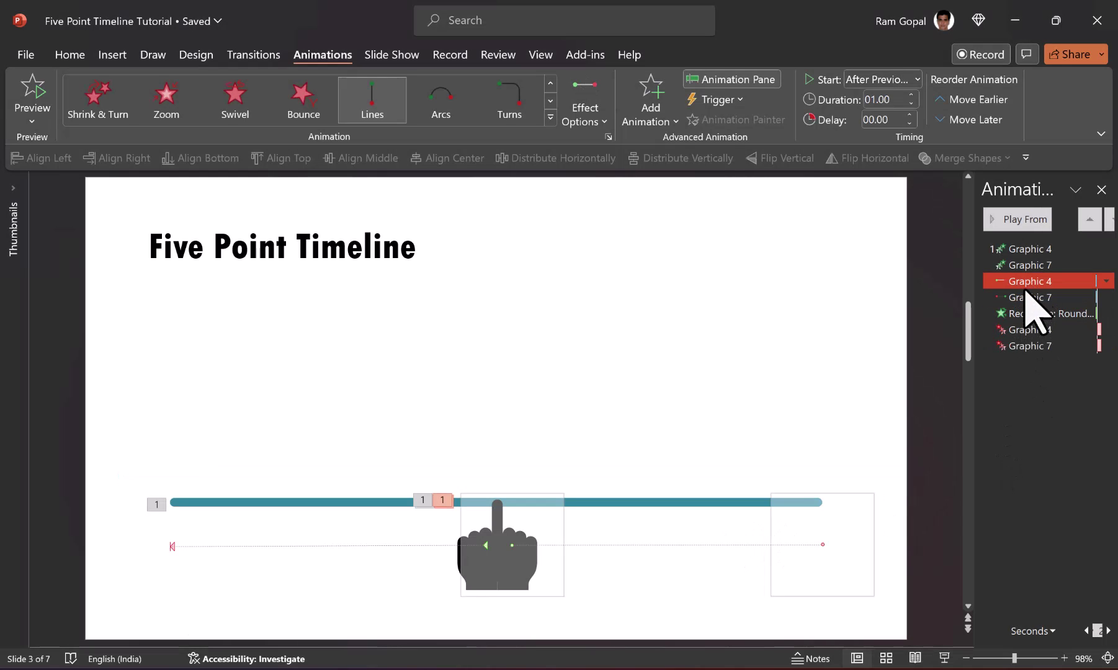
# - Set both Lines motion paths to 0 sec smooth start and smooth end, then preview
pyautogui.keyDown('ctrl'); pyautogui.click(1055, 298); pyautogui.keyUp('ctrl')
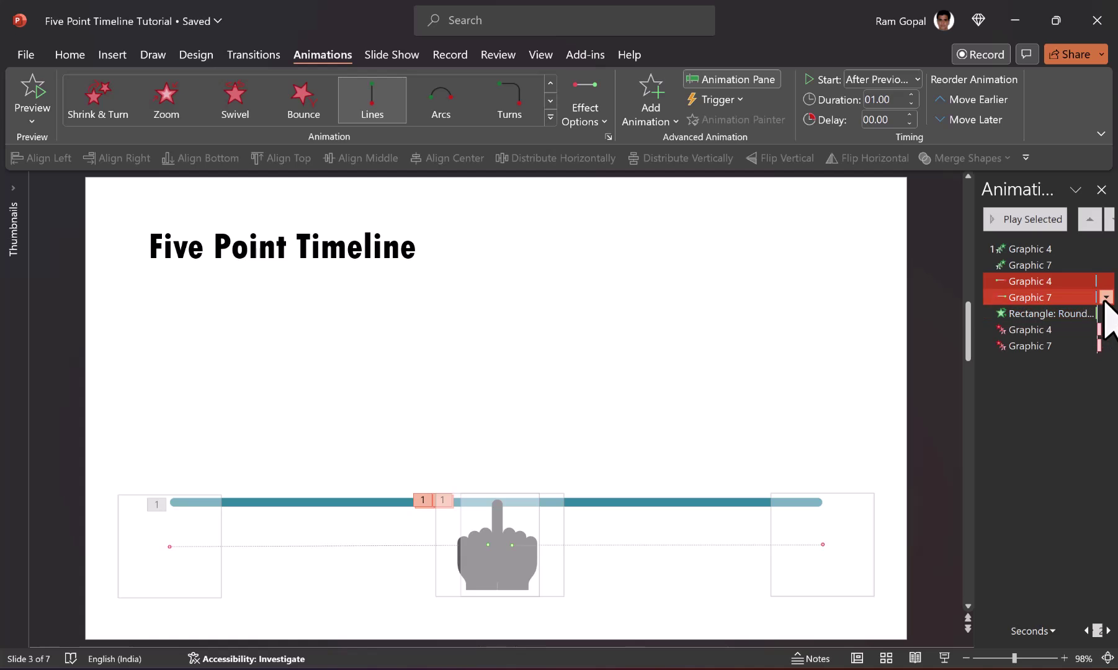
pyautogui.click(1107, 298)
pyautogui.click(1030, 369)
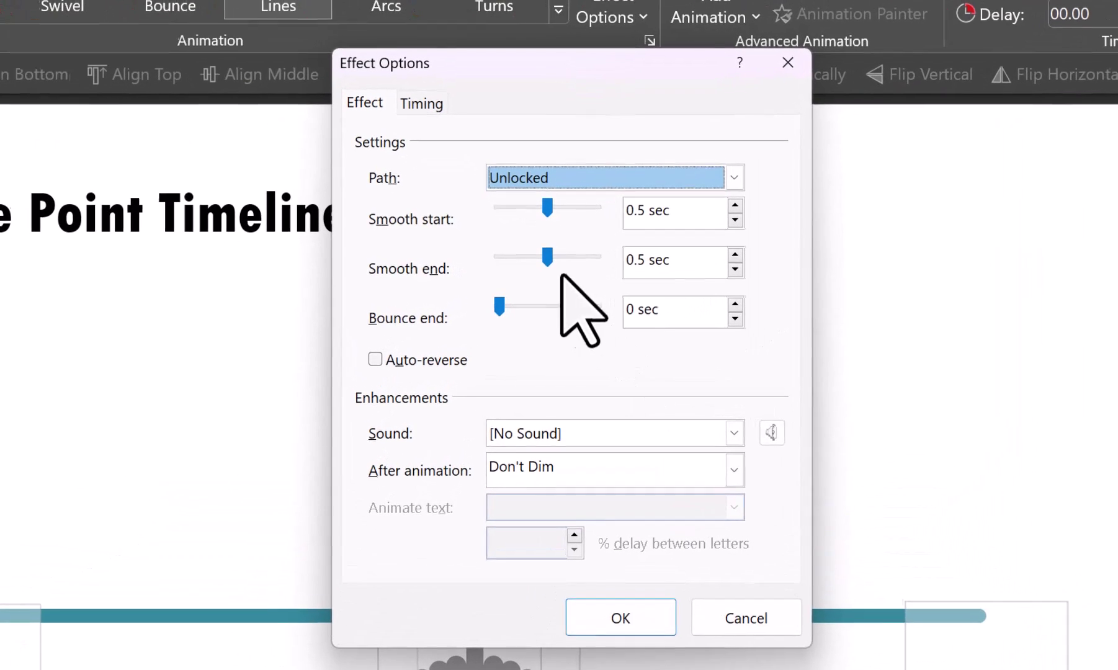
pyautogui.moveTo(547, 255); pyautogui.dragTo(472, 250)
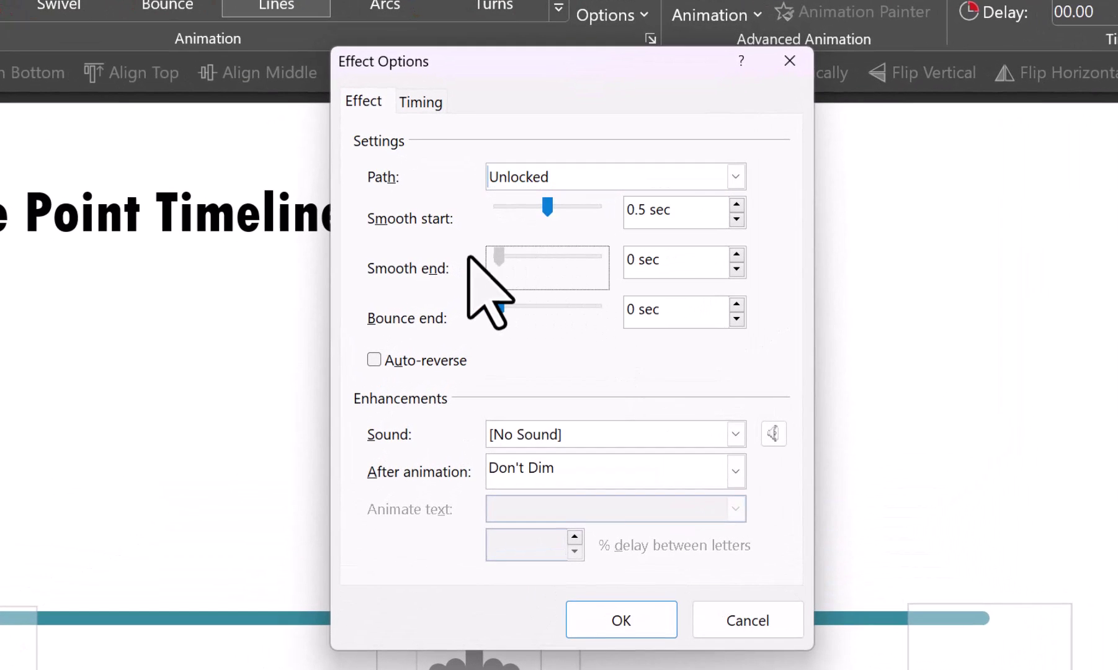
pyautogui.moveTo(549, 211); pyautogui.dragTo(459, 210)
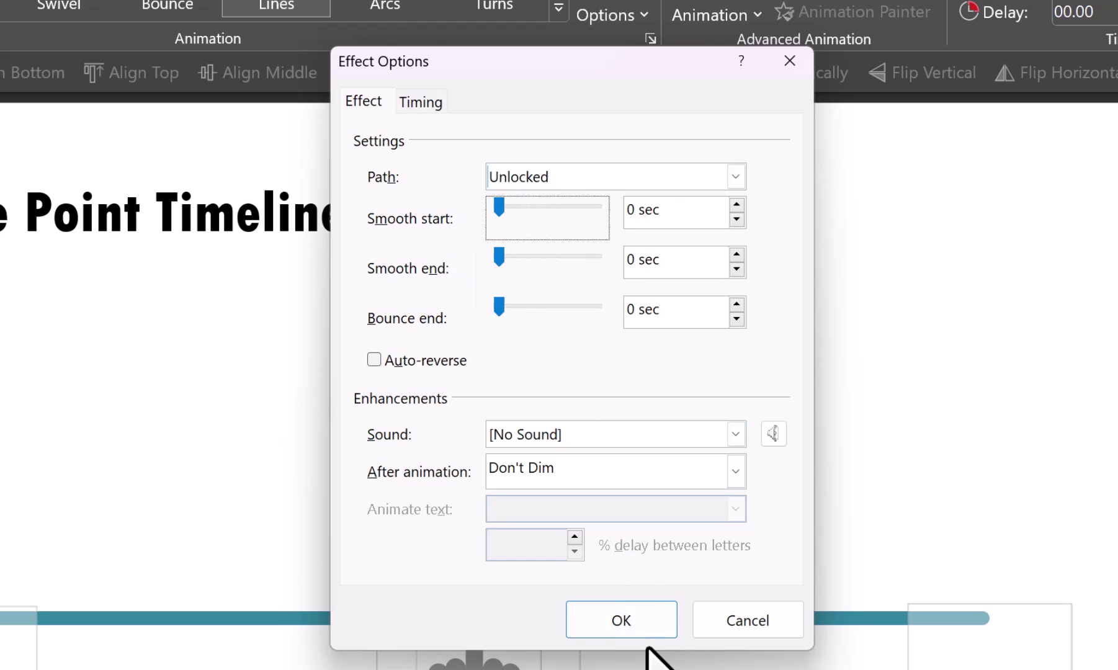
pyautogui.click(729, 617)
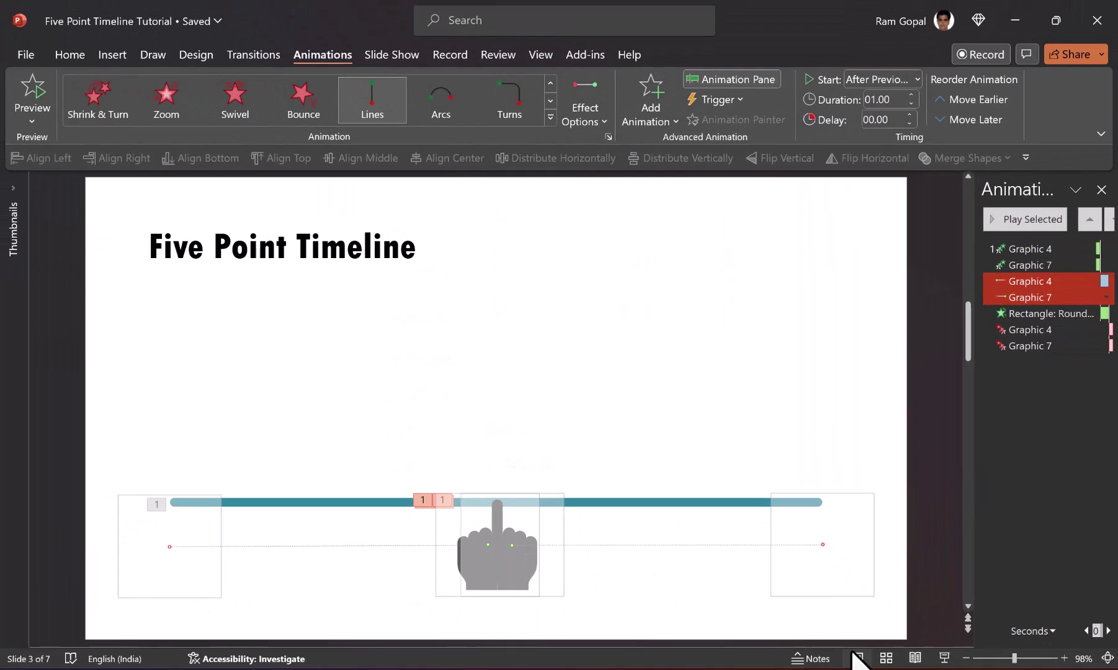
pyautogui.click(943, 659)
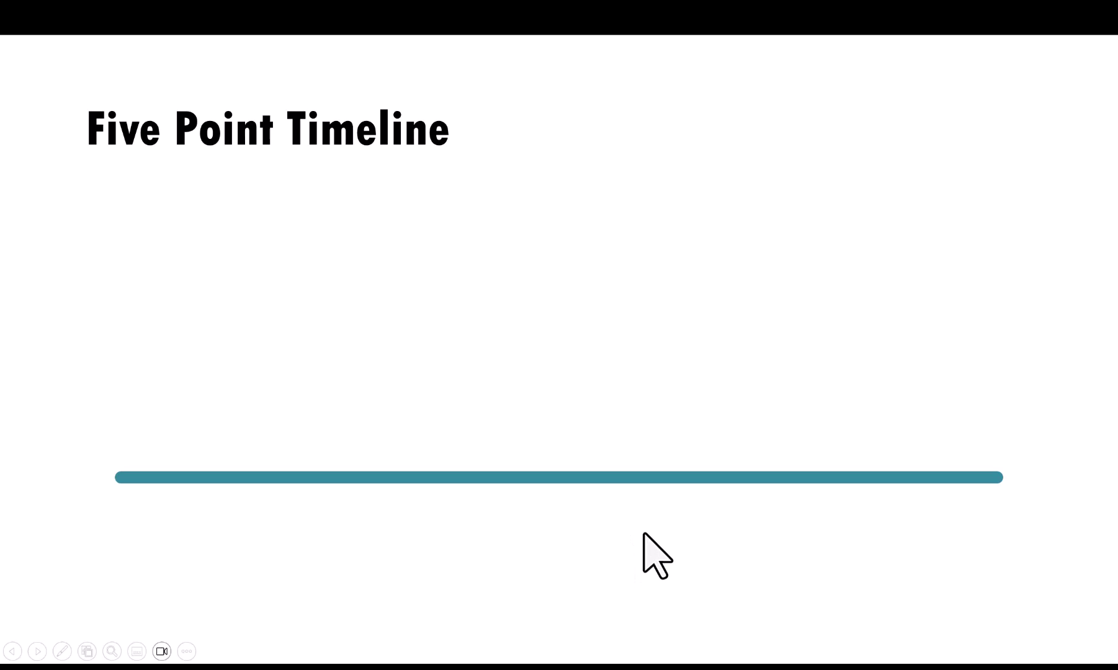
pyautogui.press('Escape')
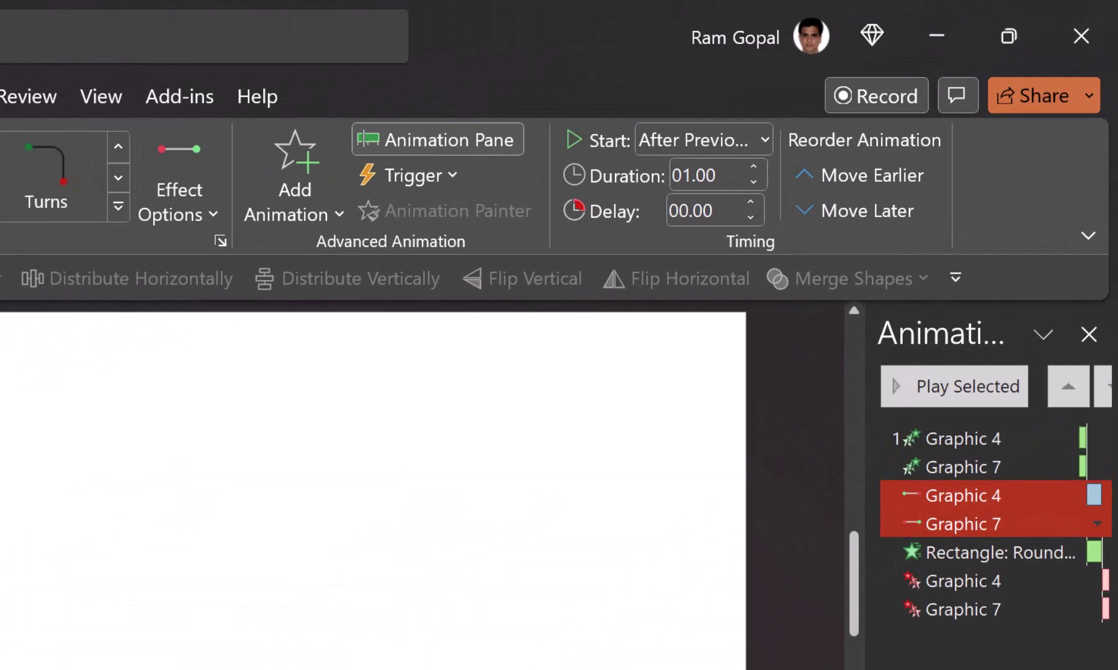
# - Set the teal bar's Split duration to 01.25, preview it with F5, and widen the Animation Pane
pyautogui.click(677, 502)
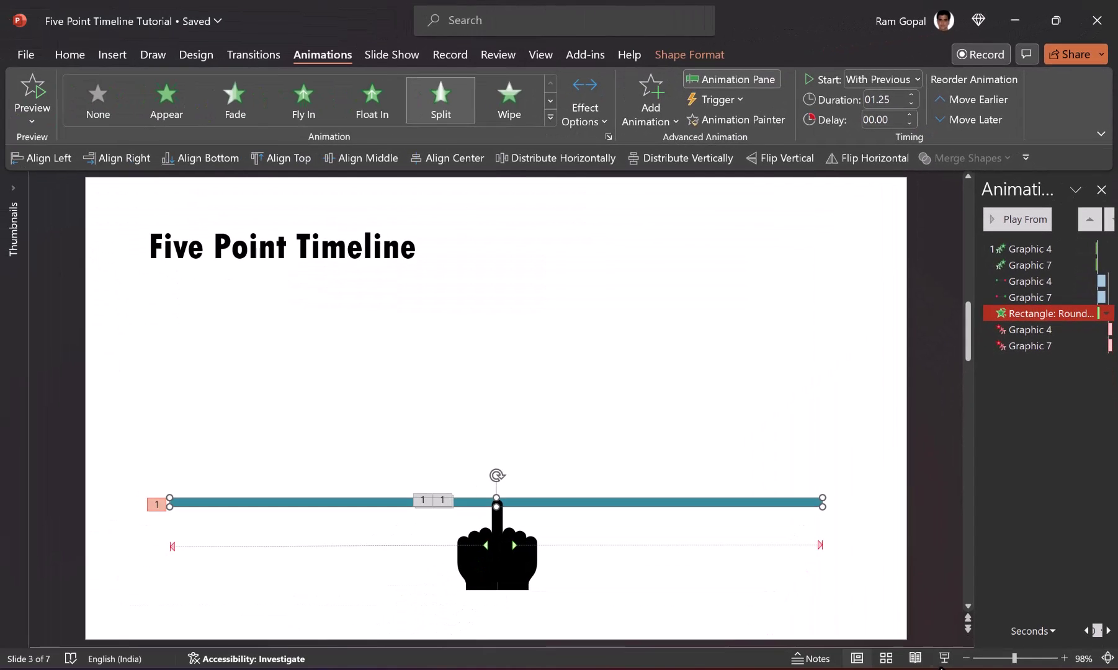
pyautogui.press('F5')
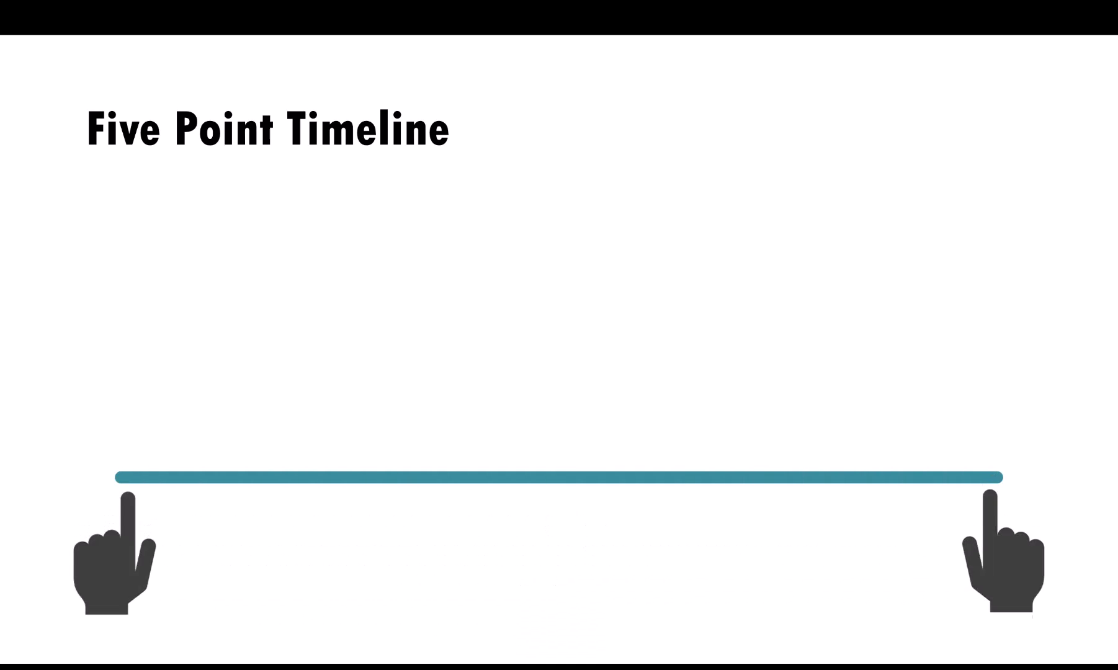
pyautogui.press('Escape')
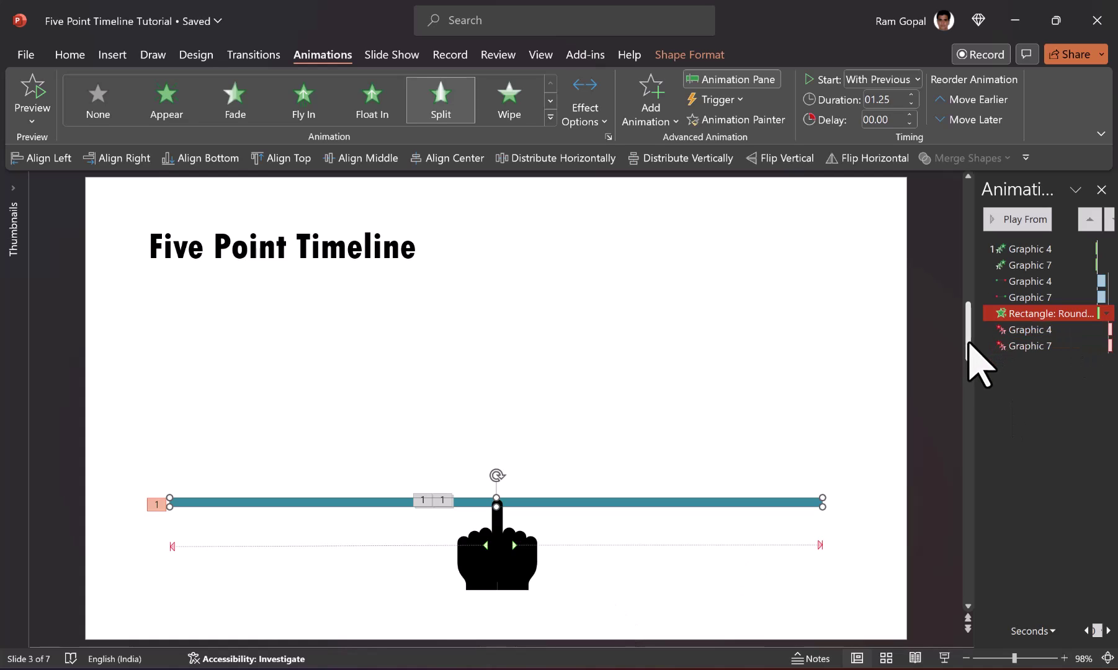
pyautogui.moveTo(974, 341); pyautogui.dragTo(929, 344)
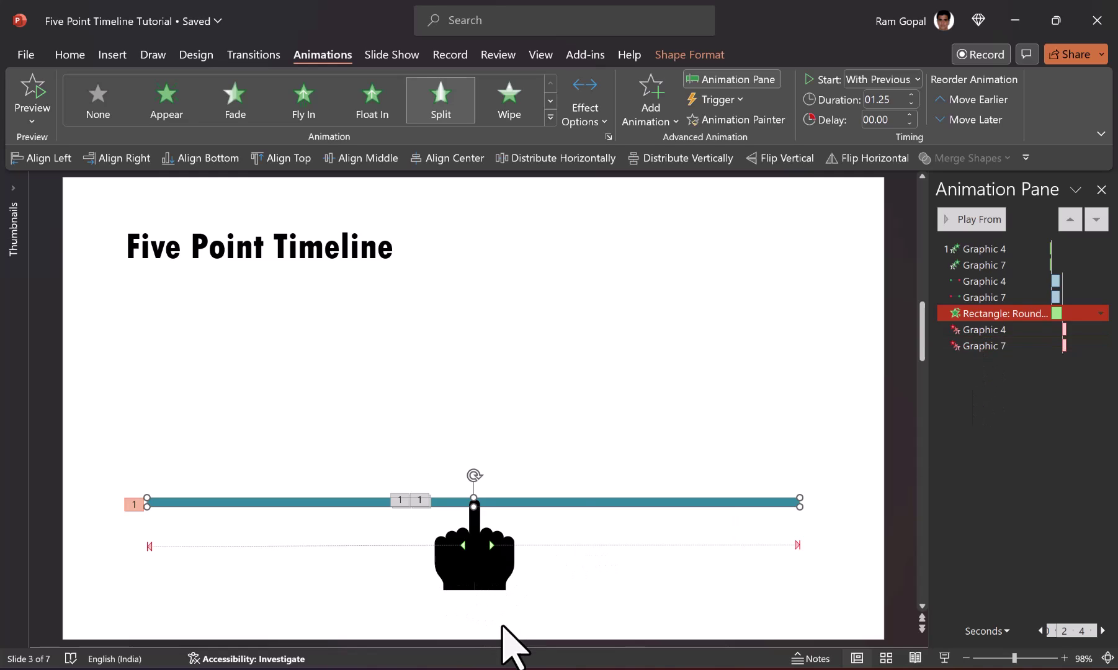
# - Check the Graphic 7 entries and the teal line's animation, then narrow the Animation Pane
pyautogui.keyDown('ctrl'); pyautogui.click(991, 266); pyautogui.keyUp('ctrl')
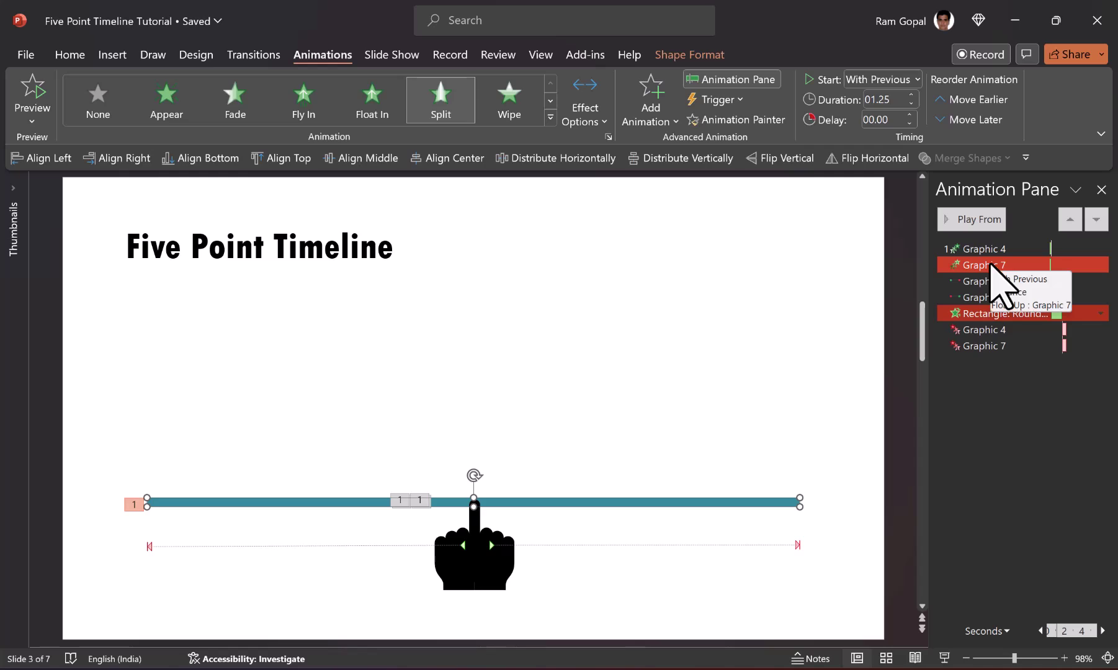
pyautogui.click(991, 265)
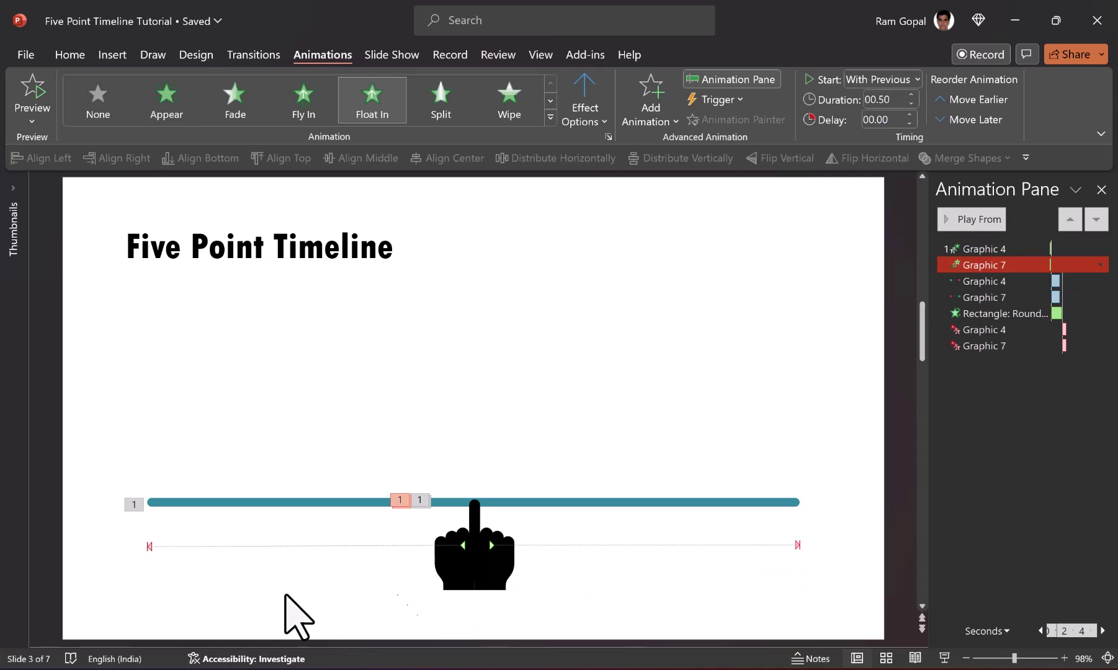
pyautogui.keyDown('ctrl'); pyautogui.click(978, 299); pyautogui.keyUp('ctrl')
pyautogui.keyDown('ctrl'); pyautogui.click(977, 299); pyautogui.keyUp('ctrl')
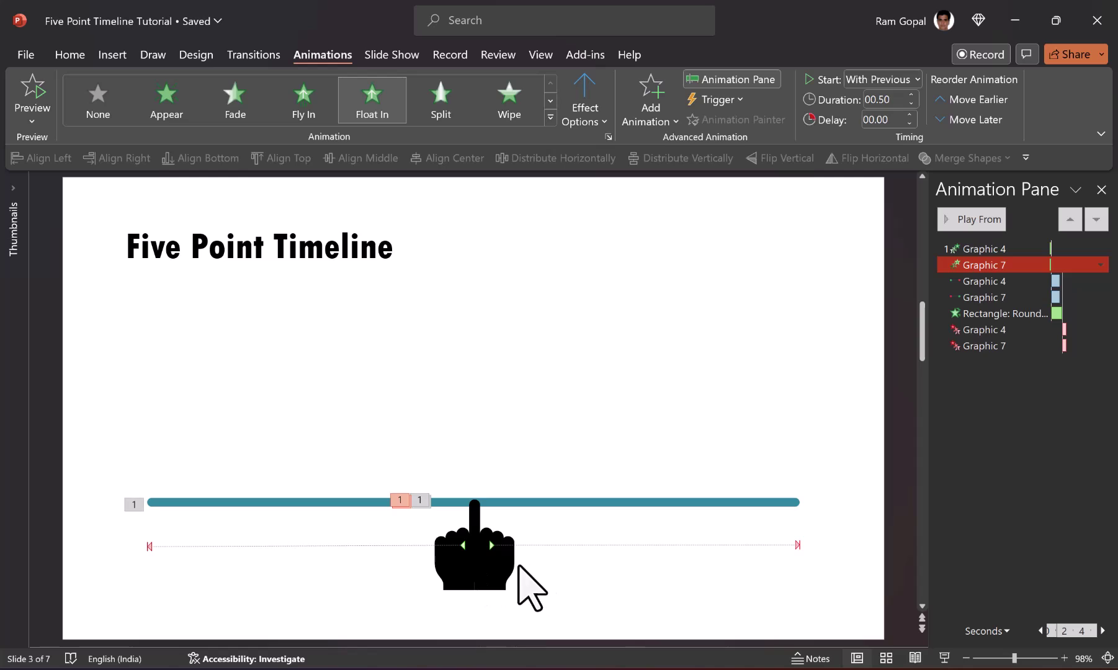
pyautogui.click(501, 505)
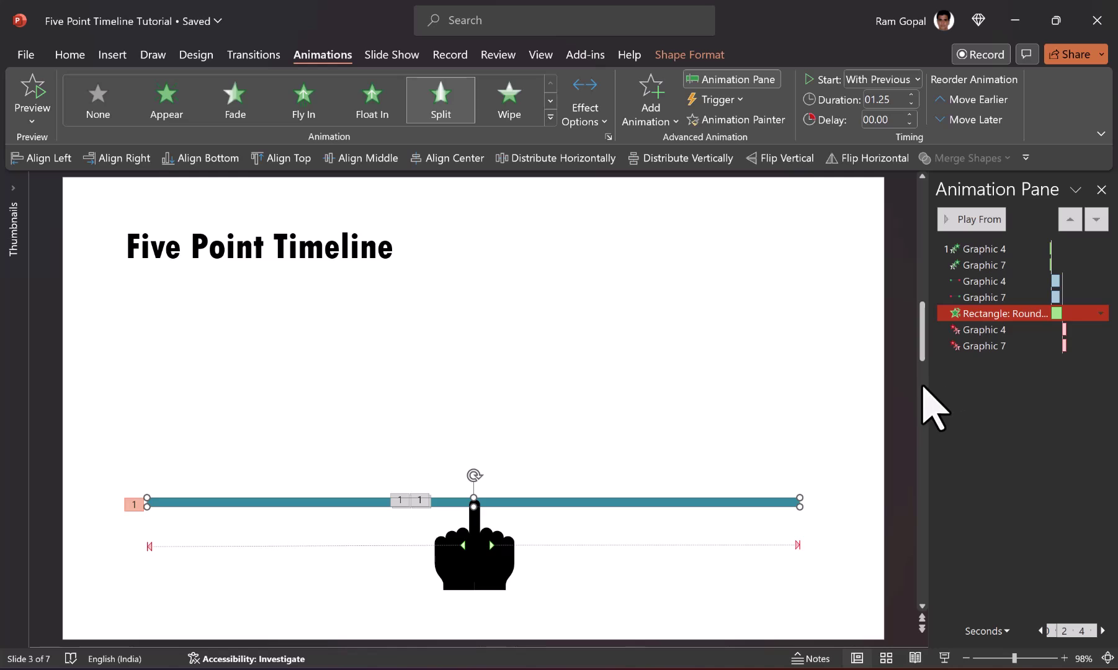
pyautogui.moveTo(930, 385); pyautogui.dragTo(966, 382)
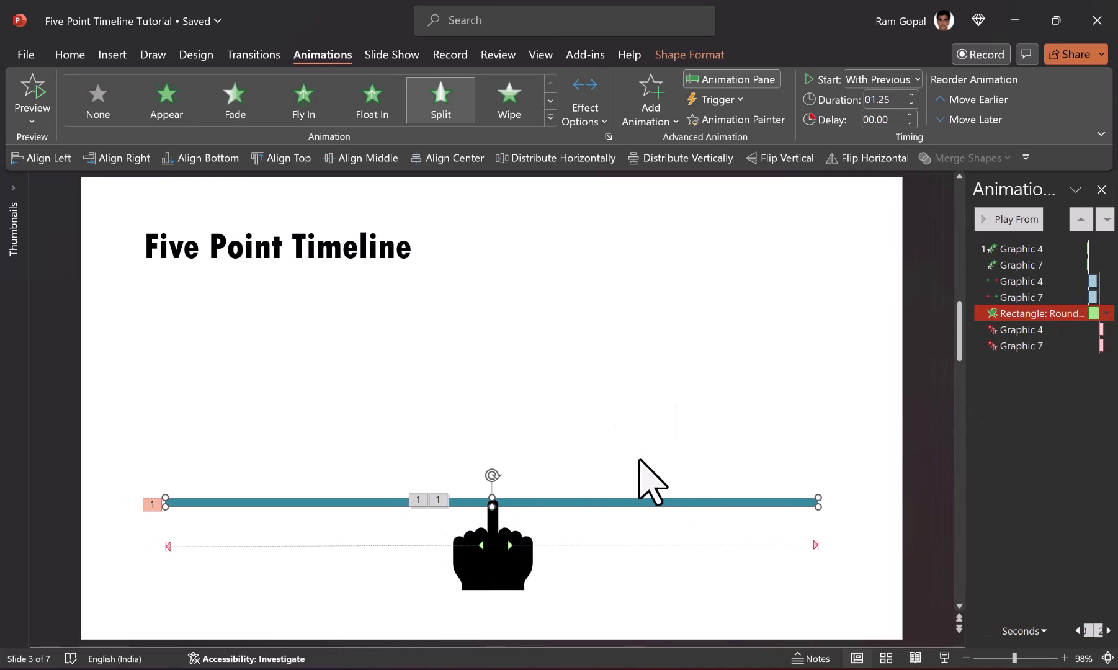
pyautogui.click(761, 570)
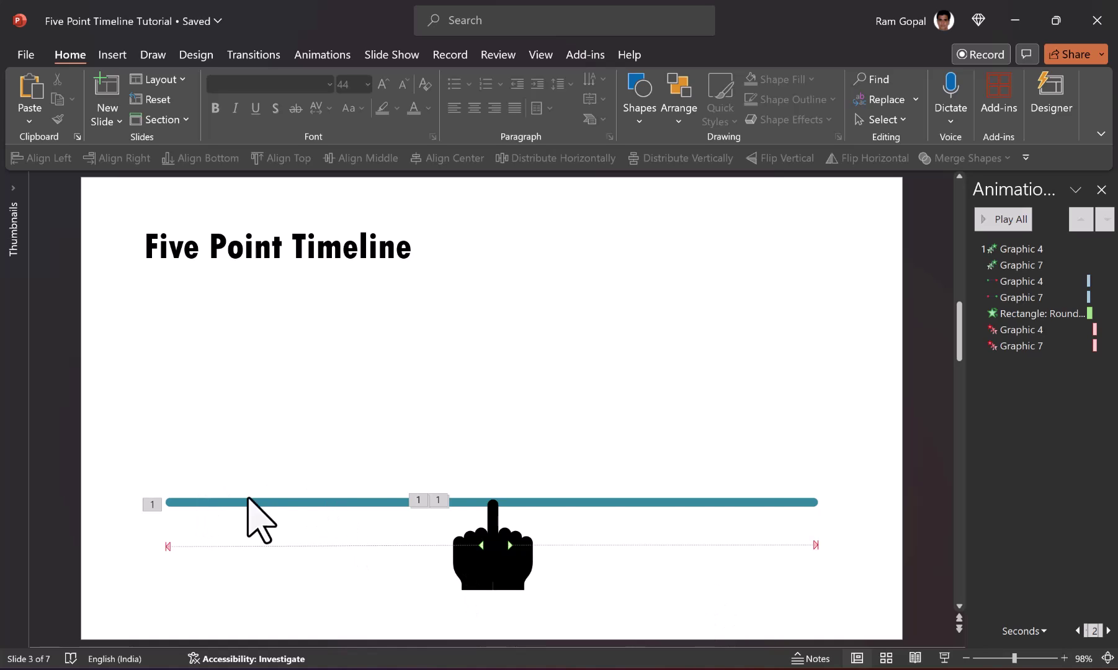
# - Draw a slim, fully rounded pill-shaped tick filled orange with no outline
pyautogui.click(641, 115)
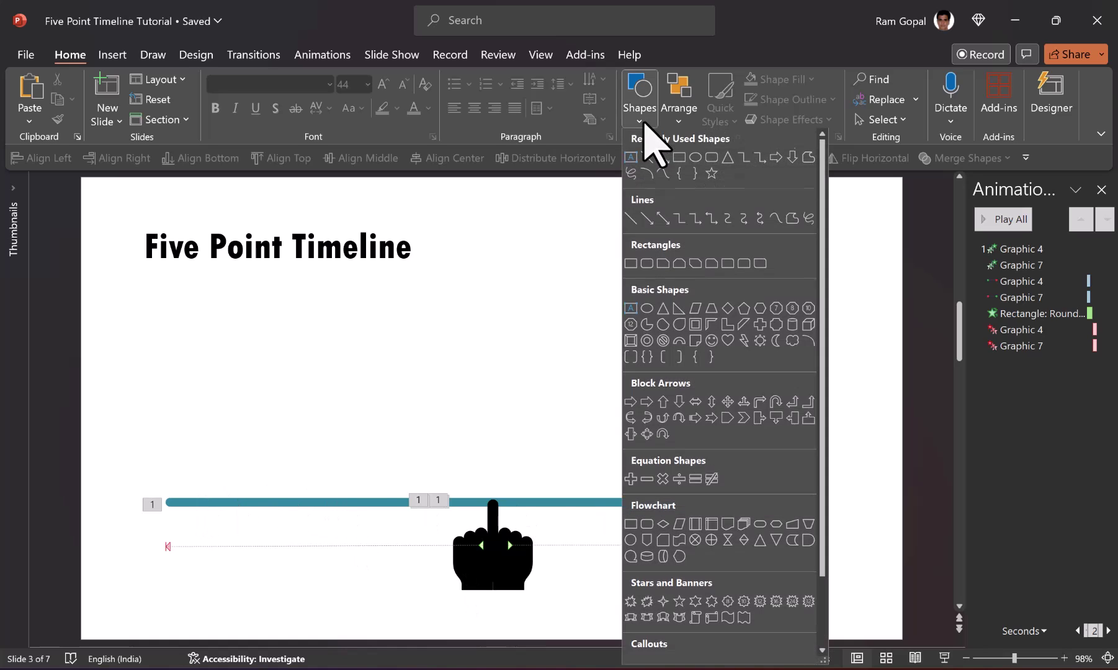
pyautogui.click(647, 264)
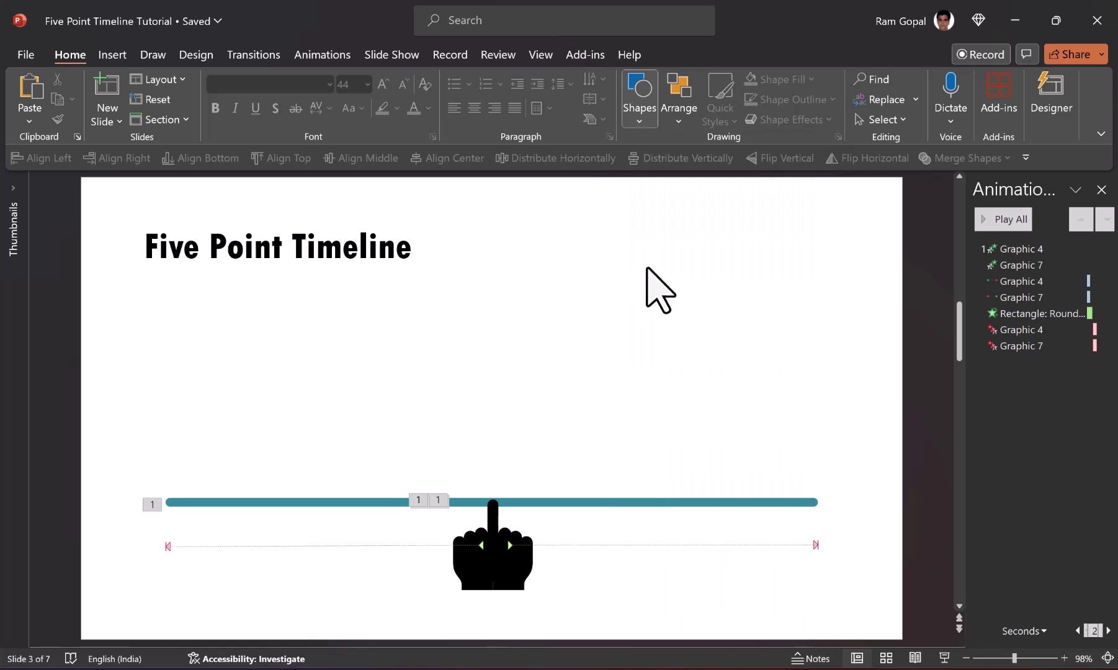
pyautogui.moveTo(640, 242); pyautogui.dragTo(718, 457)
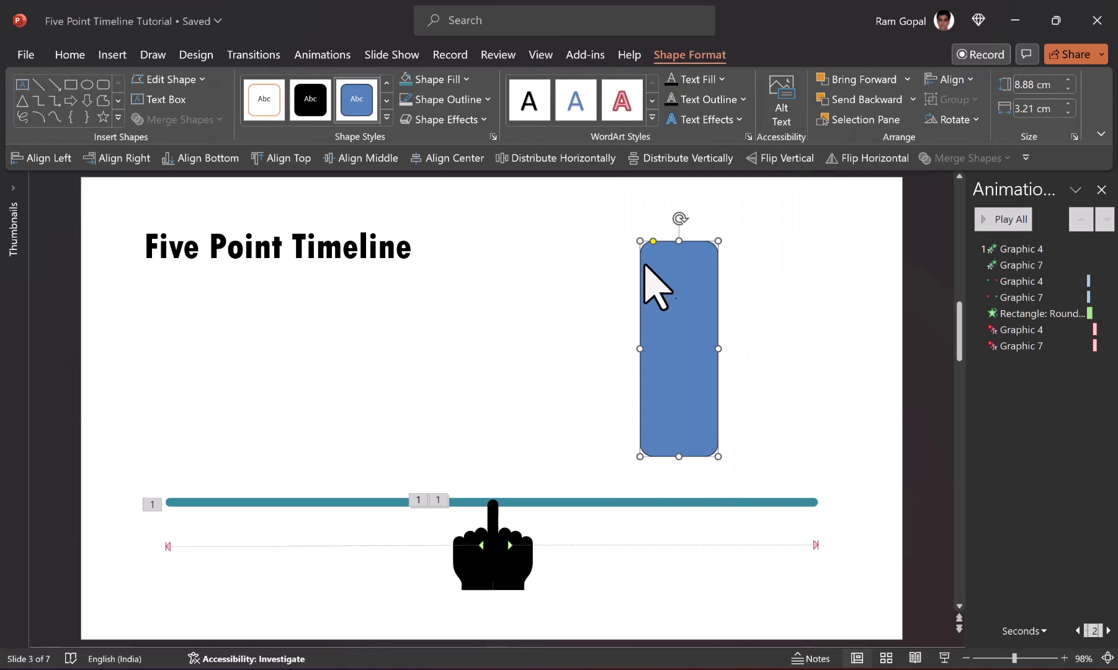
pyautogui.moveTo(653, 241); pyautogui.dragTo(695, 273)
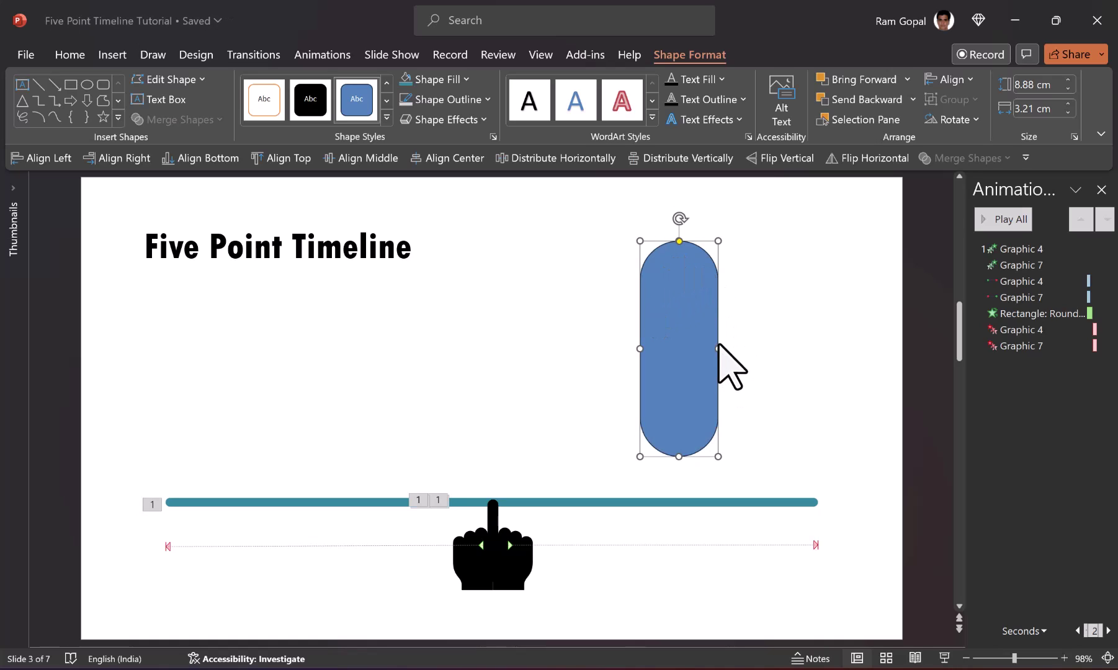
pyautogui.moveTo(718, 346); pyautogui.dragTo(655, 373)
pyautogui.moveTo(648, 457); pyautogui.dragTo(647, 306)
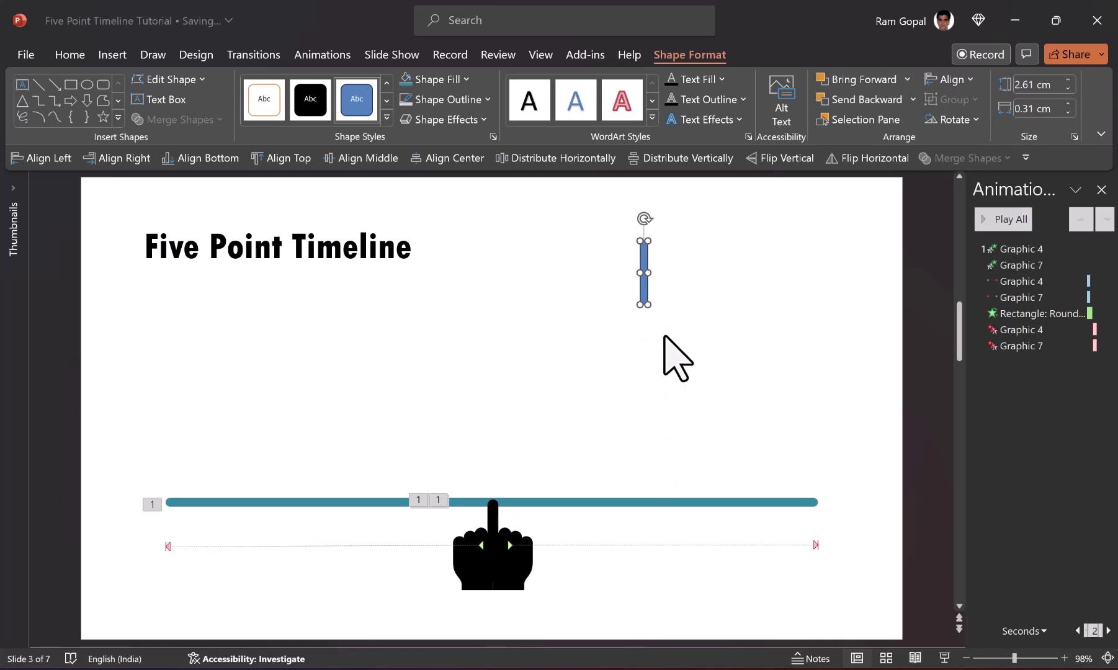
pyautogui.click(437, 79)
pyautogui.click(530, 176)
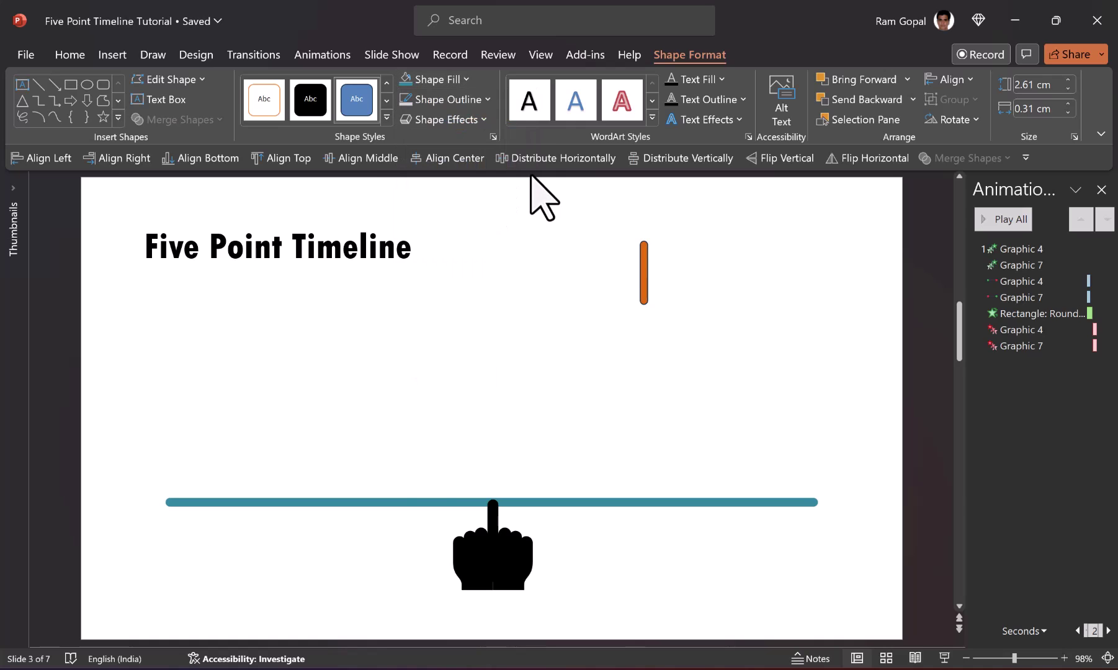
pyautogui.click(473, 99)
pyautogui.click(453, 273)
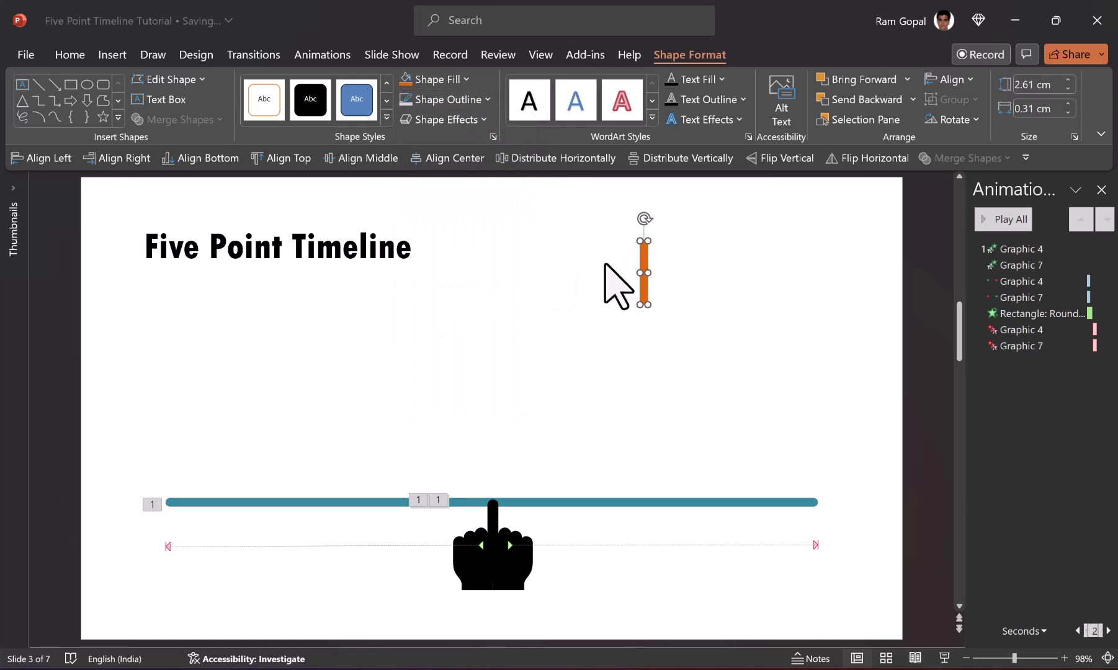
# - Place the tick at the timeline's left end, duplicate it with Ctrl+D, and move the last copy to the right end
pyautogui.moveTo(644, 261); pyautogui.dragTo(220, 487)
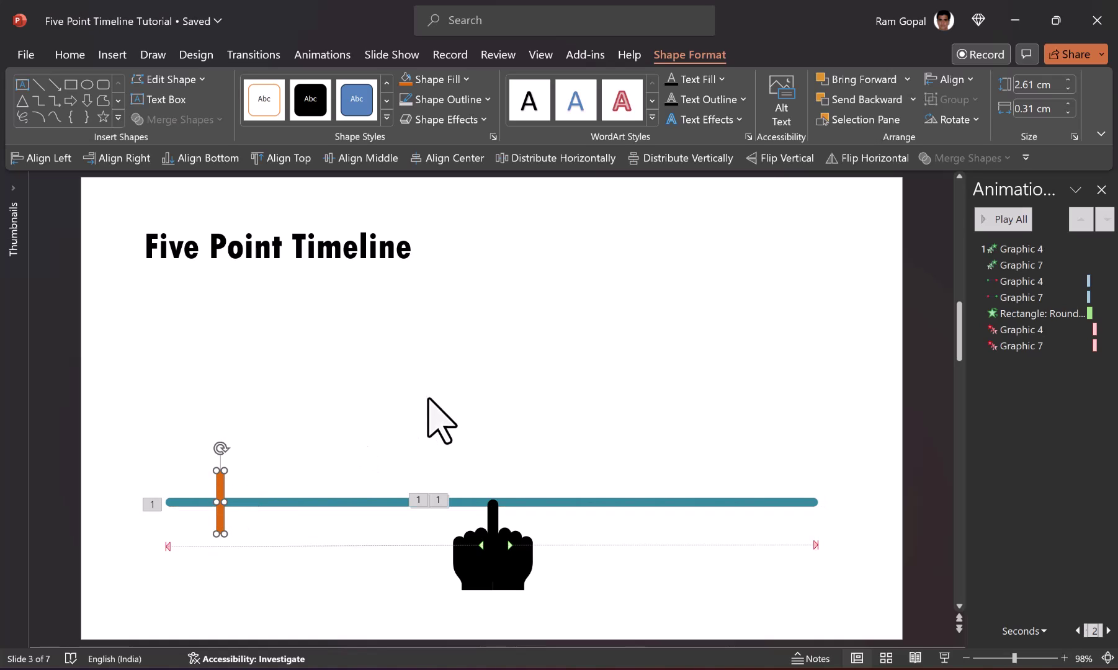
pyautogui.moveTo(223, 500); pyautogui.dragTo(312, 486)
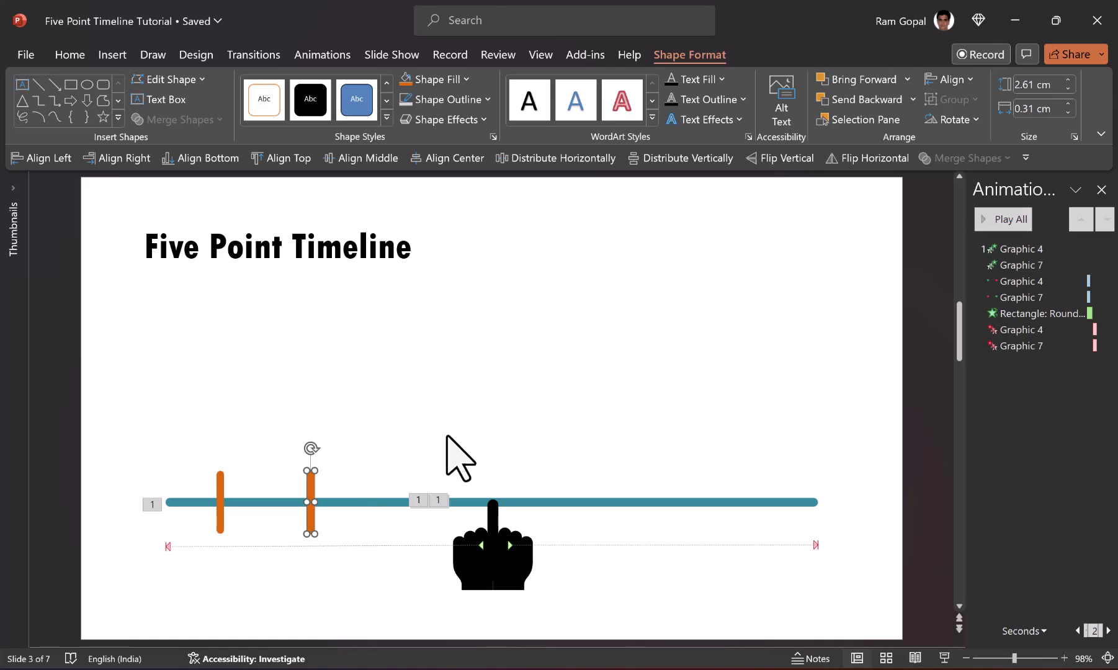
pyautogui.hotkey('ctrl', 'd')
pyautogui.hotkey('ctrl', 'd')
pyautogui.hotkey('ctrl', 'd')
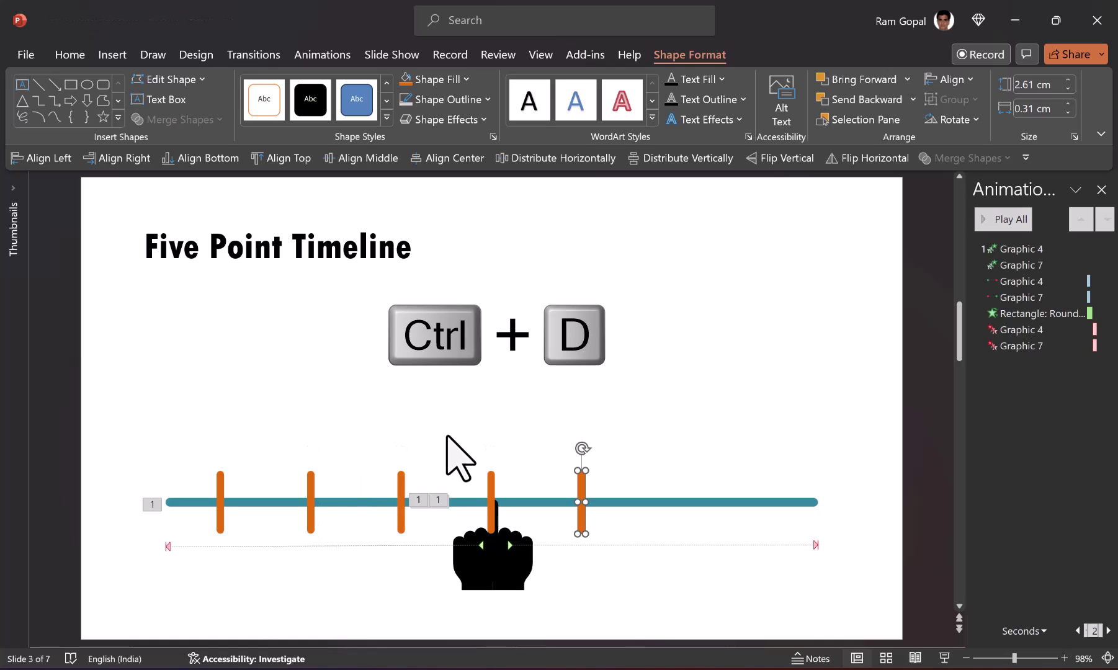
pyautogui.click(619, 494)
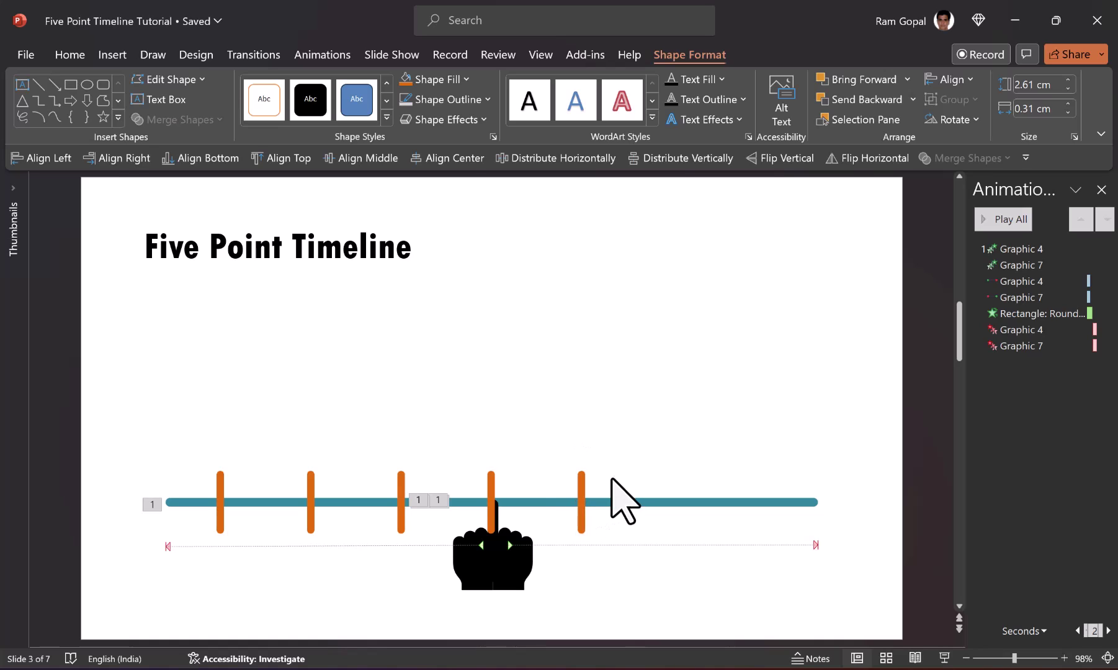
pyautogui.click(581, 515)
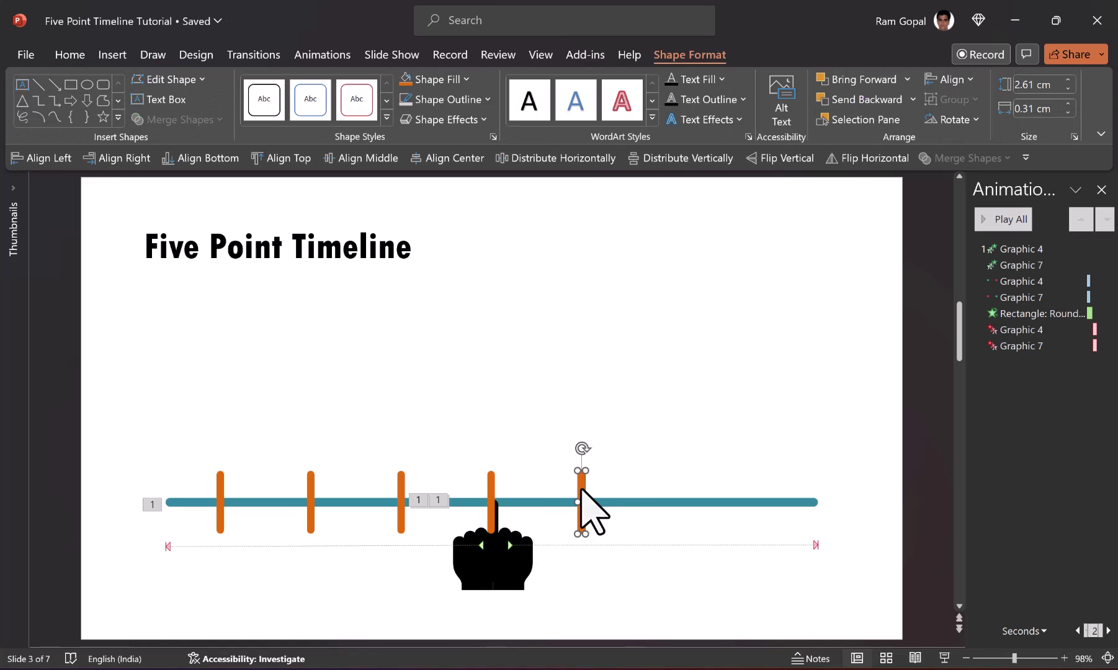
pyautogui.moveTo(581, 492); pyautogui.dragTo(771, 488)
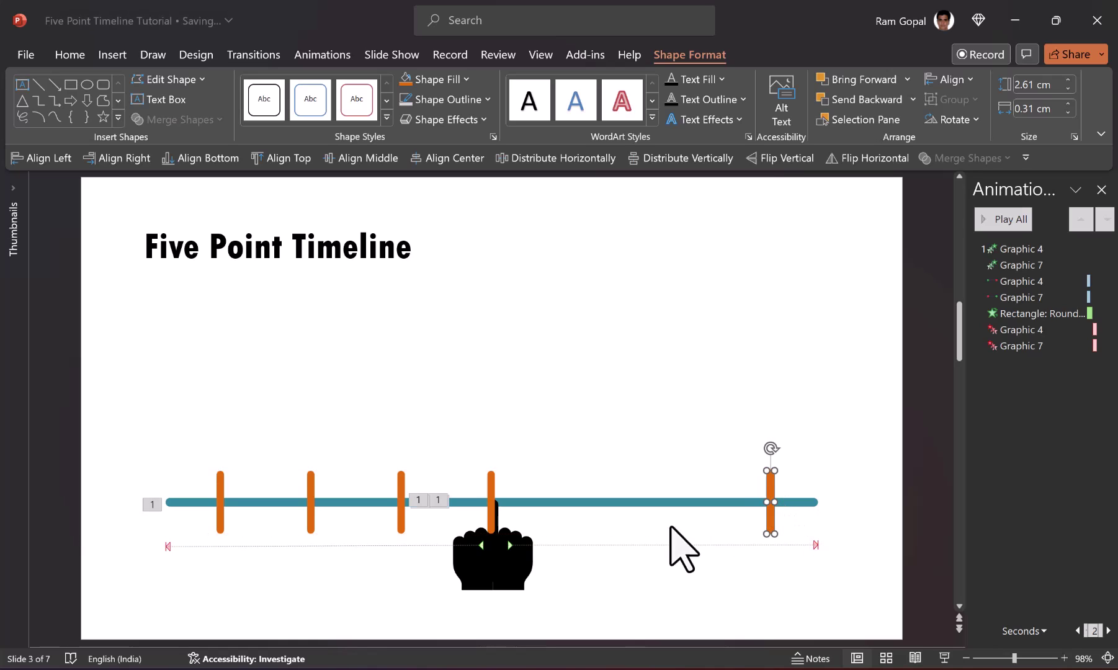
# - Align the five ticks' middles and distribute them horizontally, then paste the text labels
pyautogui.click(221, 504)
pyautogui.keyDown('shift'); pyautogui.click(401, 492); pyautogui.keyUp('shift')
pyautogui.keyDown('shift'); pyautogui.click(310, 492); pyautogui.keyUp('shift')
pyautogui.keyDown('shift'); pyautogui.click(491, 491); pyautogui.keyUp('shift')
pyautogui.keyDown('shift'); pyautogui.click(771, 490); pyautogui.keyUp('shift')
pyautogui.click(374, 162)
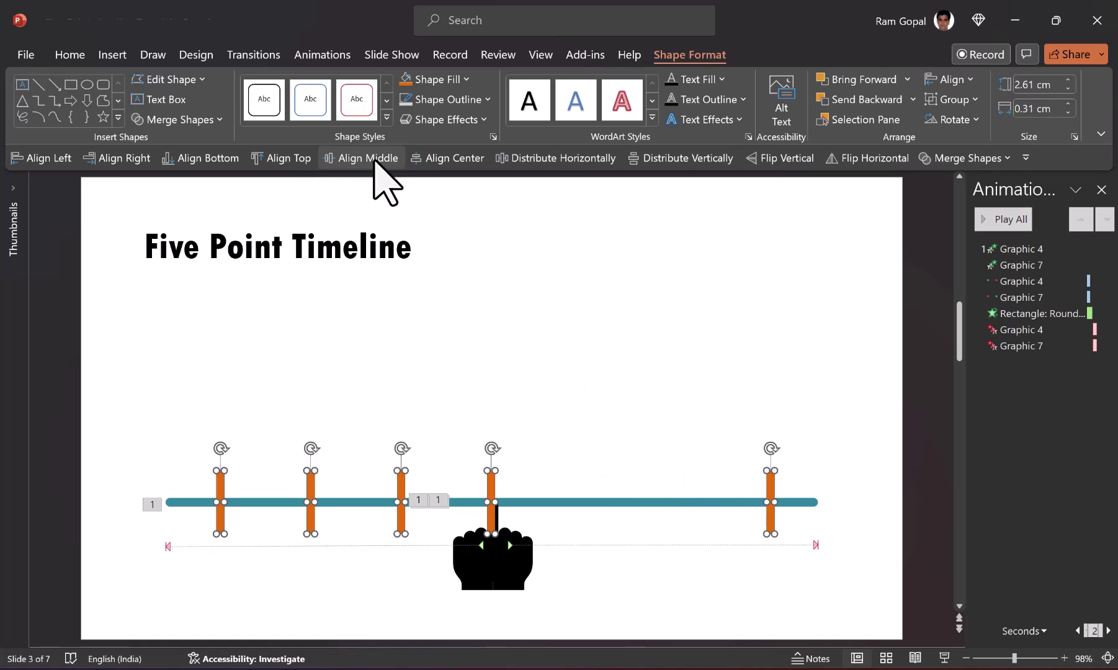
pyautogui.click(564, 162)
pyautogui.click(836, 440)
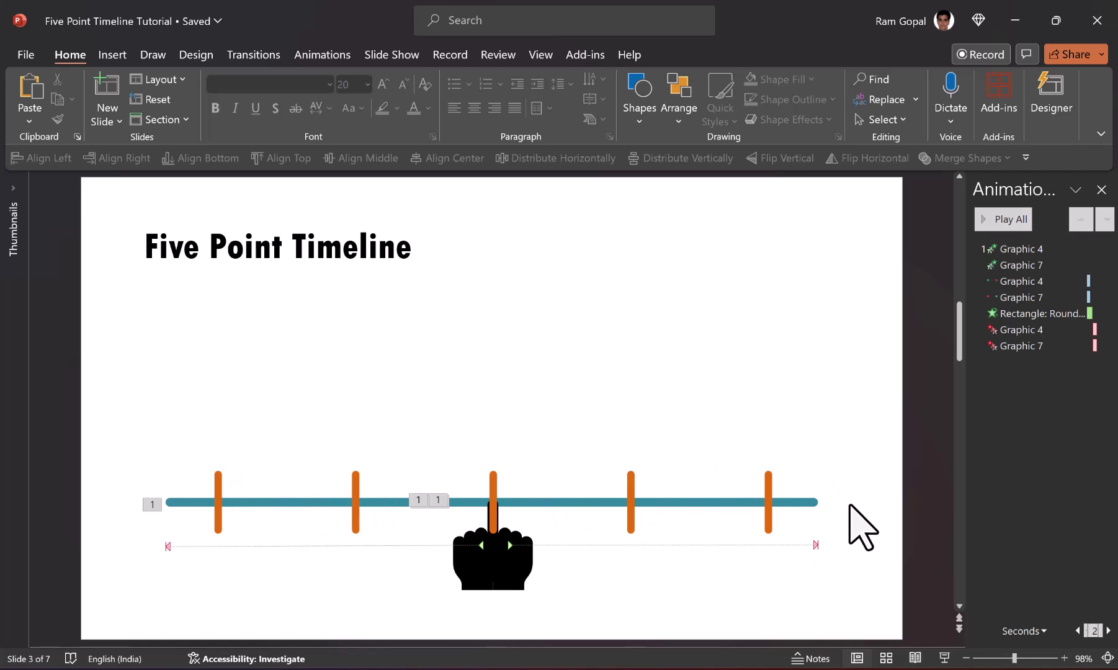
pyautogui.hotkey('ctrl', 'v')
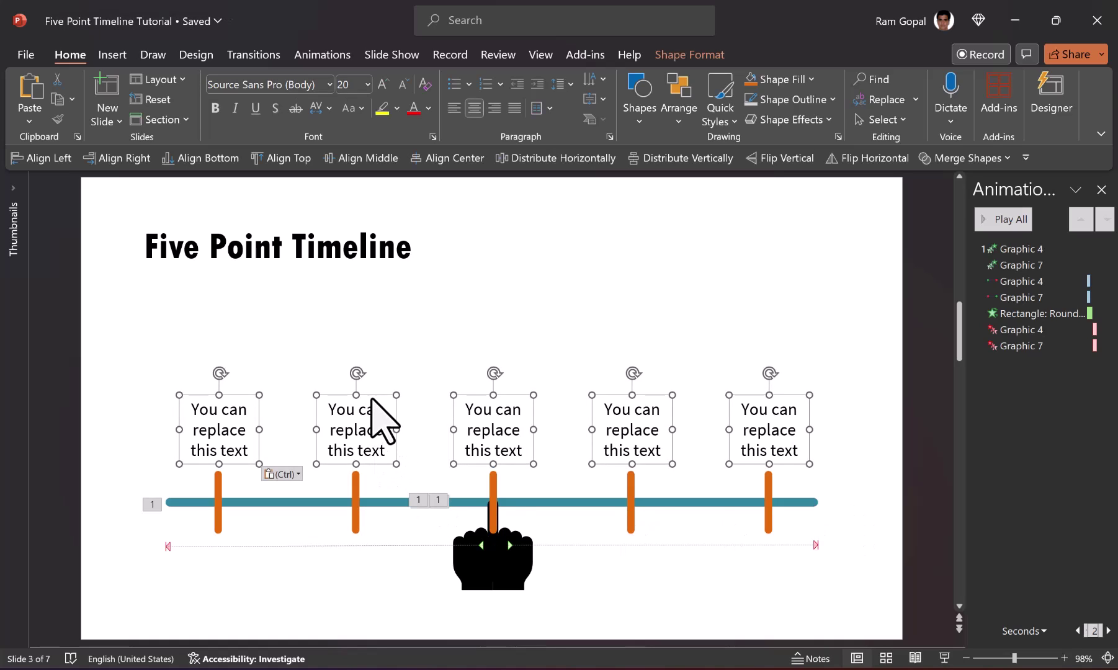
# - Deselect the five pasted 'You can replace this text' labels and select the pointing hand graphic
pyautogui.click(681, 489)
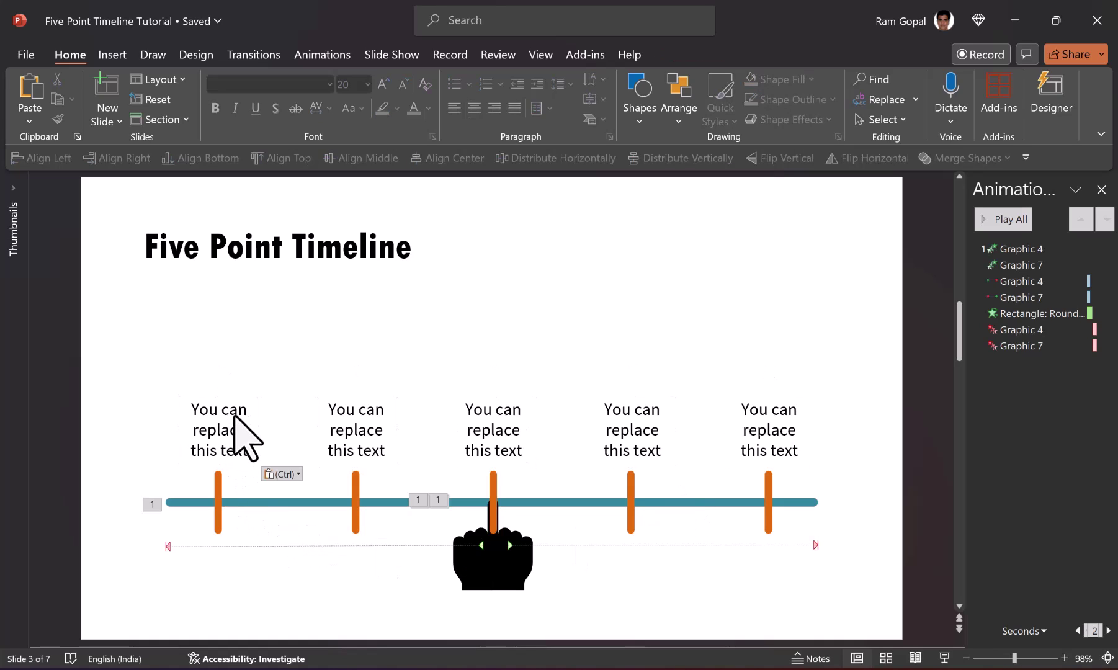
pyautogui.click(519, 586)
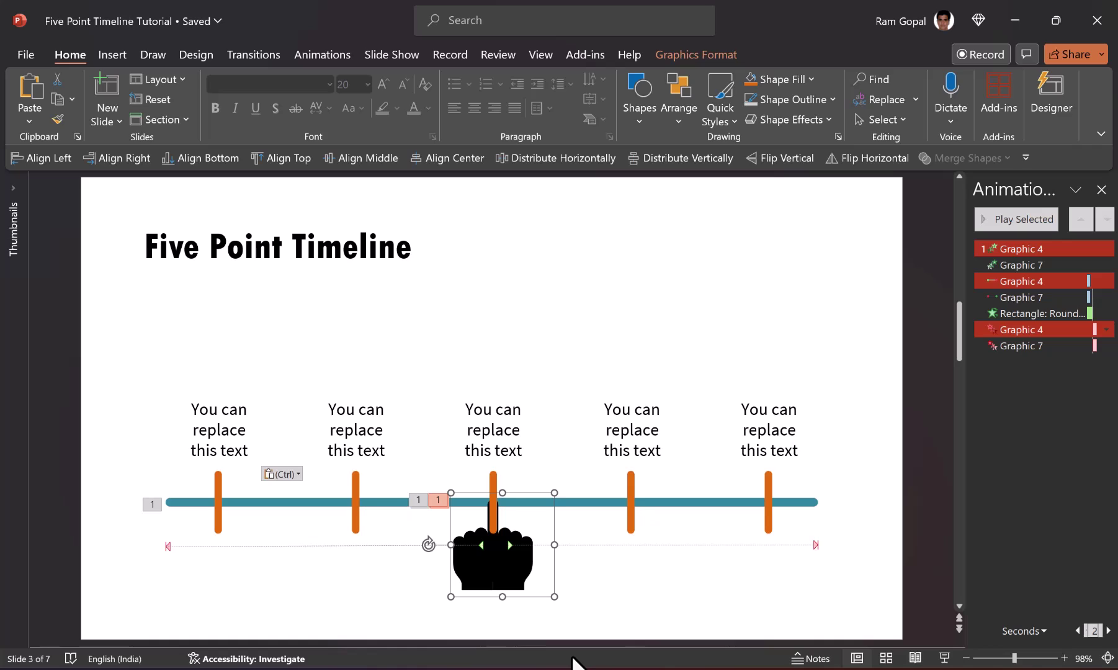
# - Paste a copy of the hand, delete its three Graphic 40 animations, and move it below the first tick
pyautogui.hotkey('ctrl', 'v')
pyautogui.moveTo(532, 594); pyautogui.dragTo(572, 330)
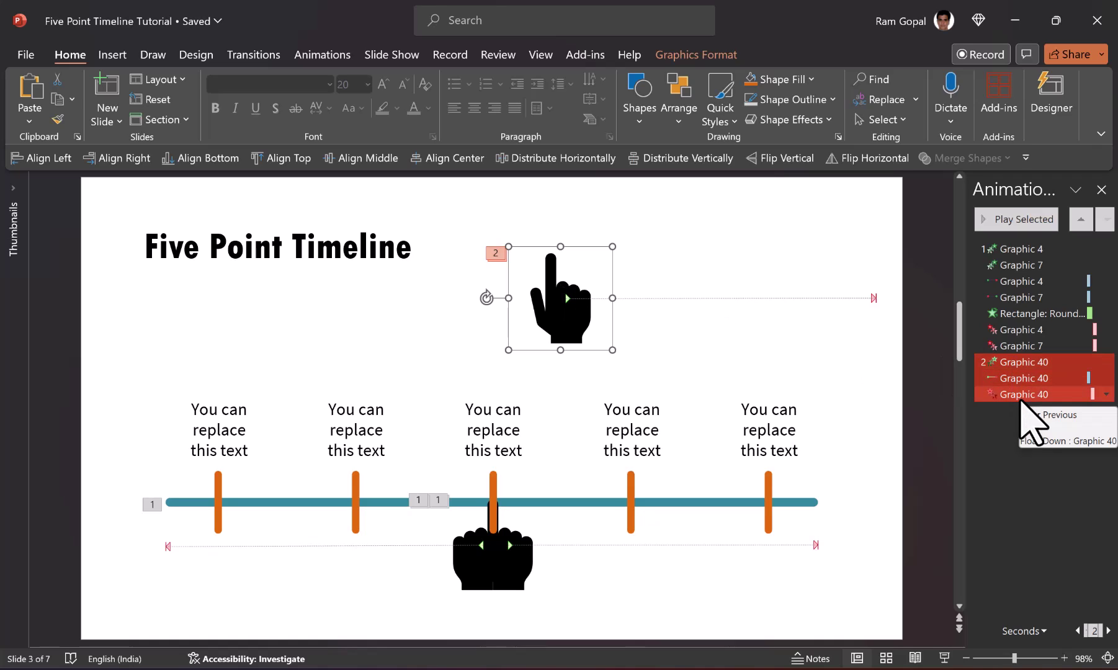
pyautogui.click(1007, 365)
pyautogui.keyDown('shift'); pyautogui.click(1027, 396); pyautogui.keyUp('shift')
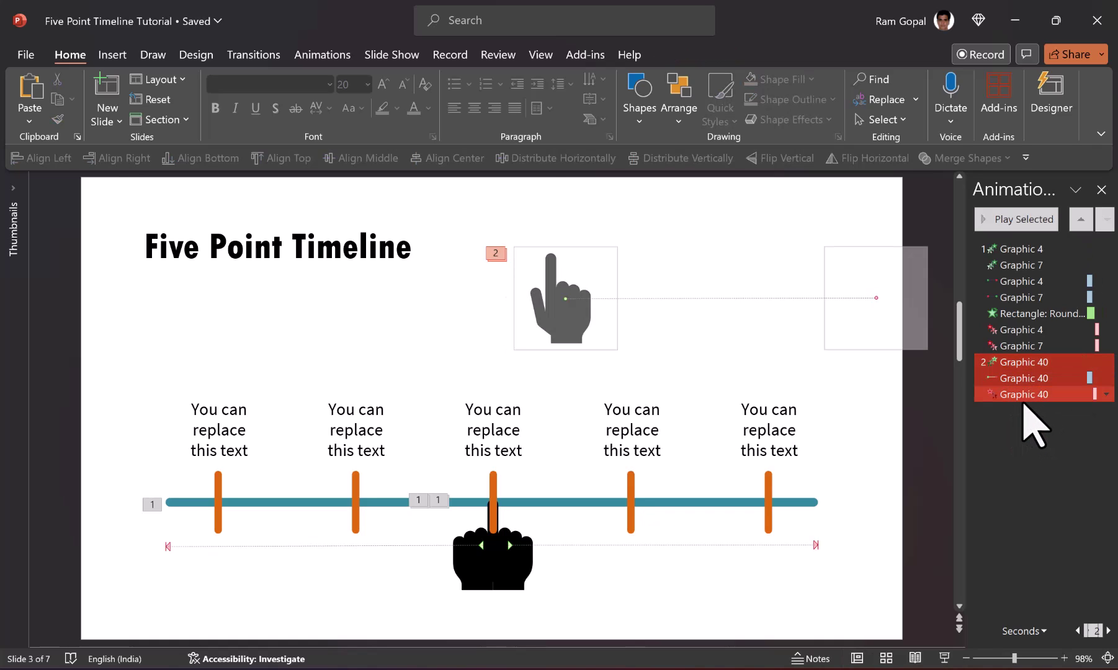
pyautogui.press('Delete')
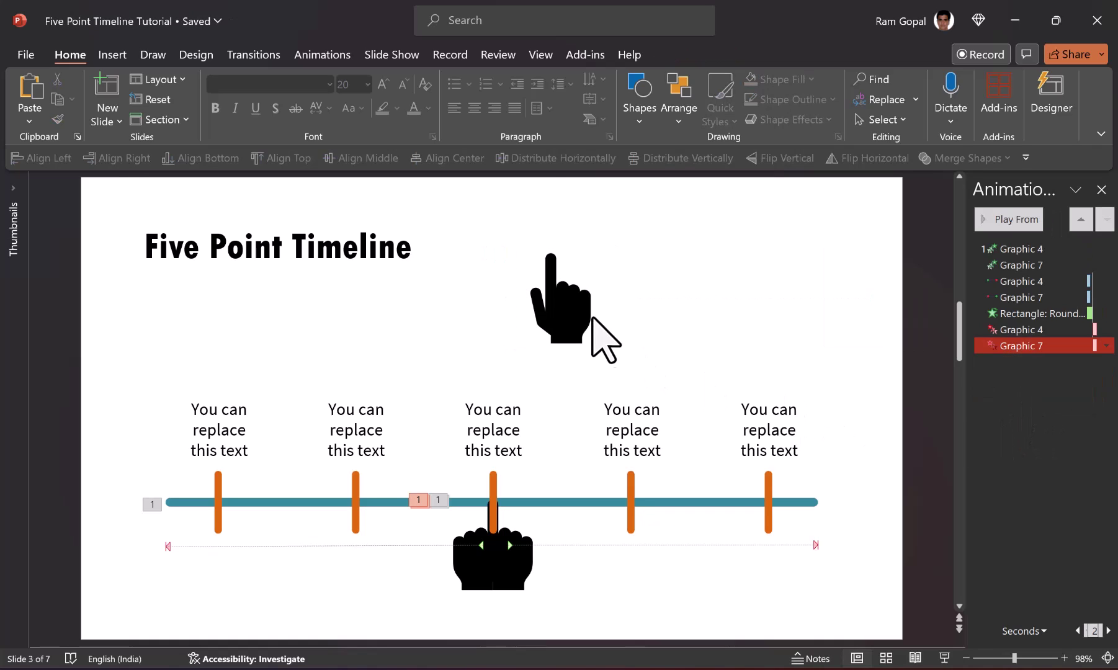
pyautogui.click(587, 315)
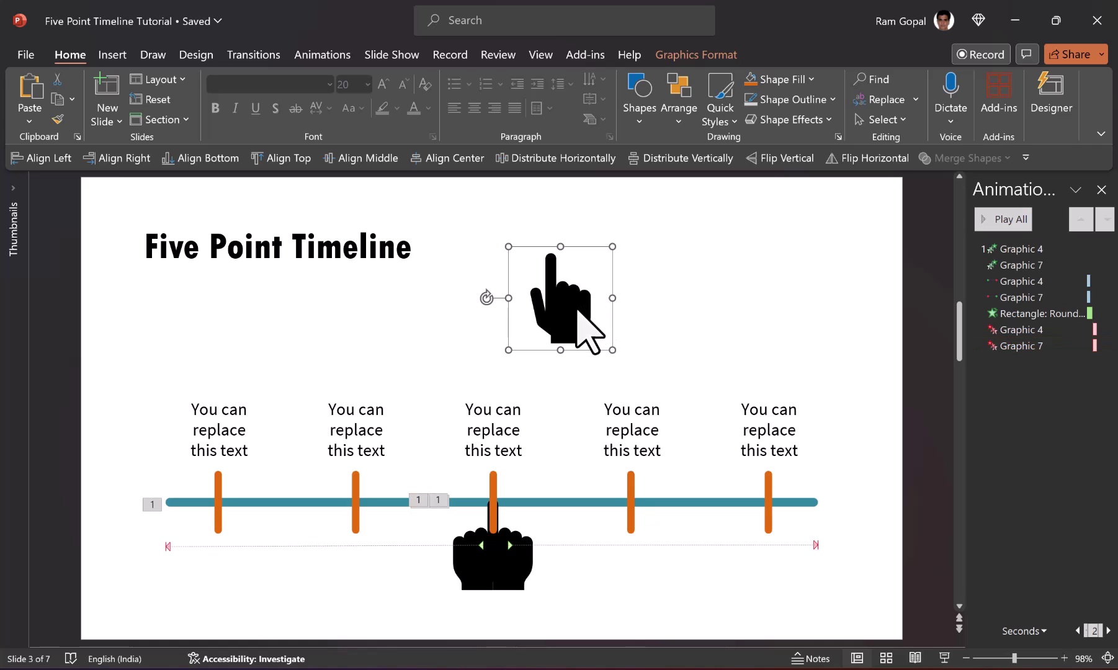
pyautogui.moveTo(579, 311)
pyautogui.mouseDown()
pyautogui.moveTo(214, 590)
pyautogui.moveTo(247, 624)
pyautogui.moveTo(248, 584)
pyautogui.mouseUp()
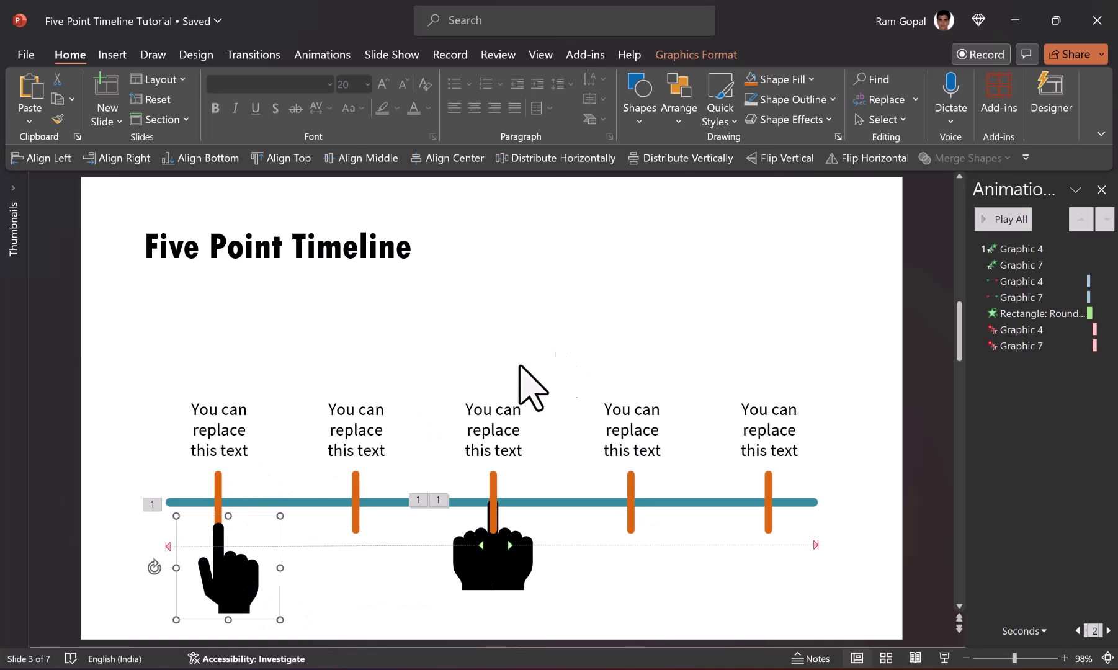
pyautogui.click(599, 349)
pyautogui.hotkey('alt', 'a')
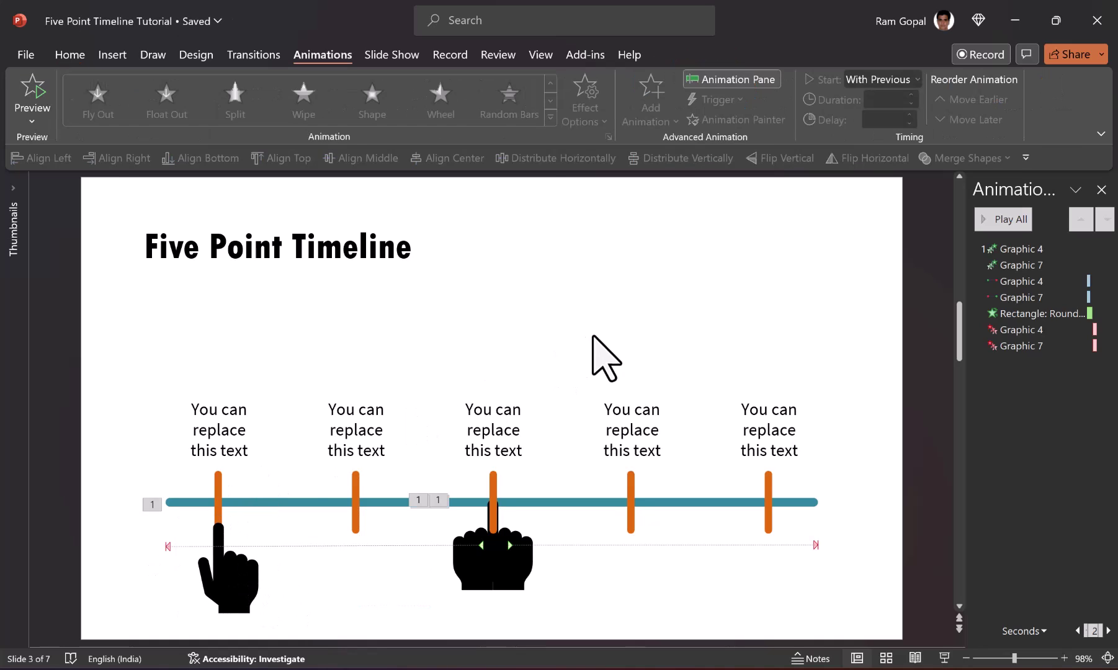
# - Give the first orange tick and the hand a Float In entrance lasting 00.50
pyautogui.click(218, 486)
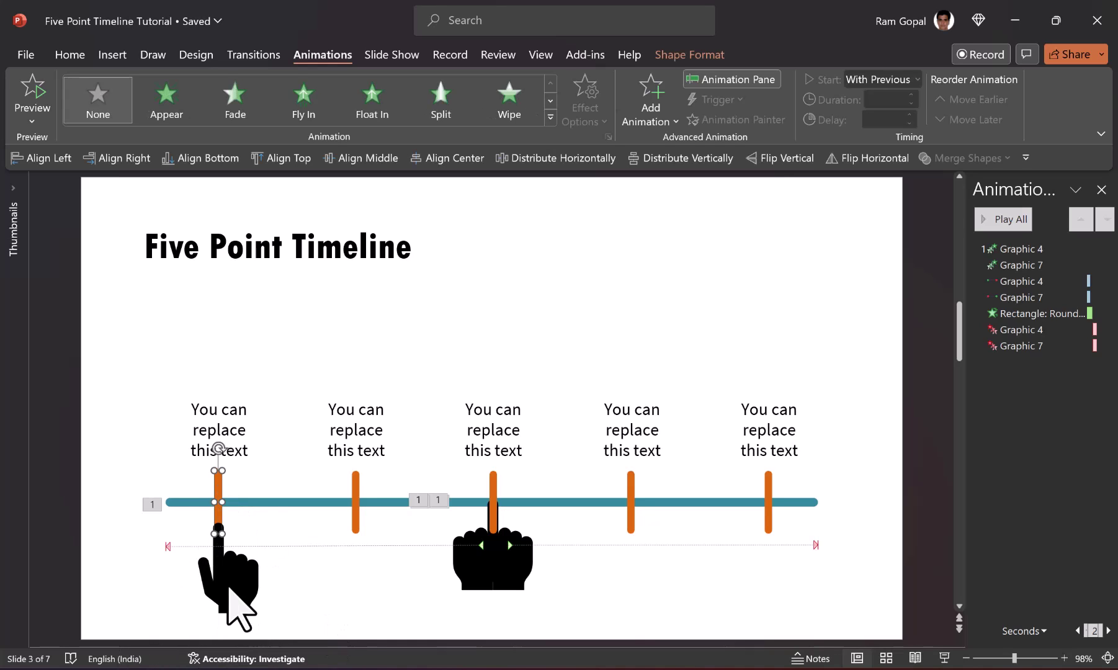
pyautogui.keyDown('shift'); pyautogui.click(228, 589); pyautogui.keyUp('shift')
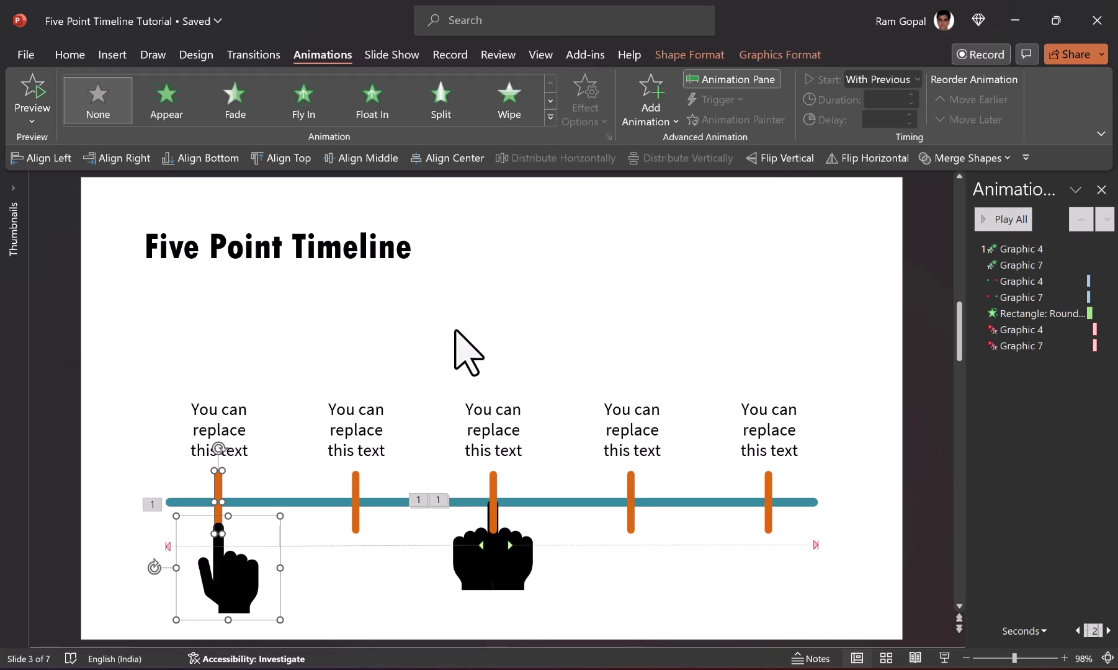
pyautogui.click(381, 109)
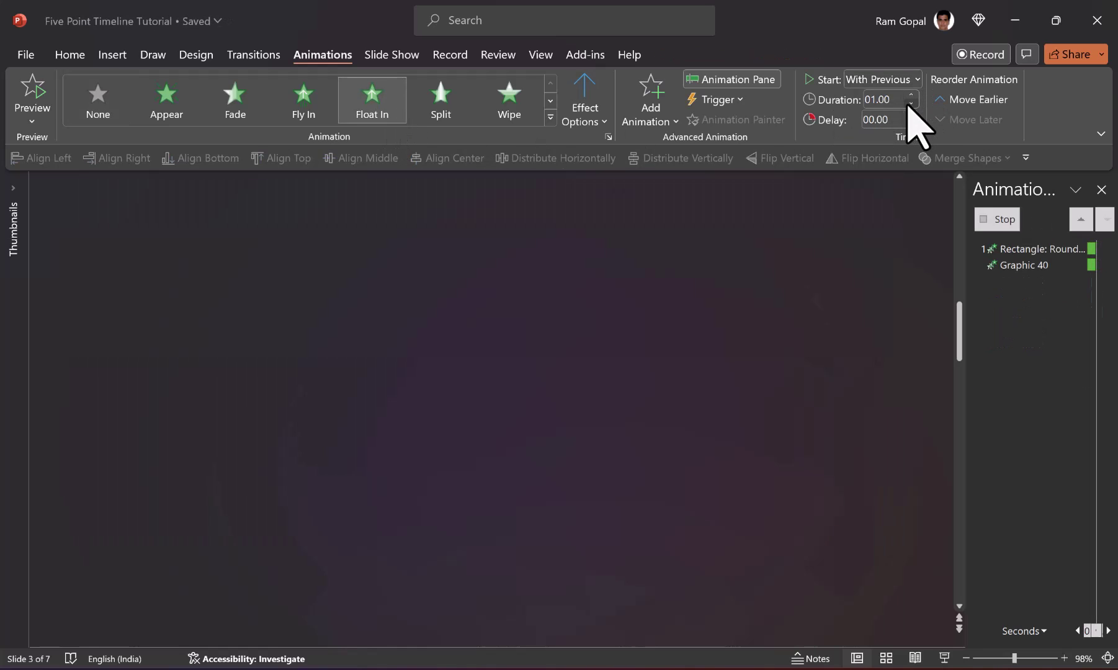
pyautogui.click(911, 104)
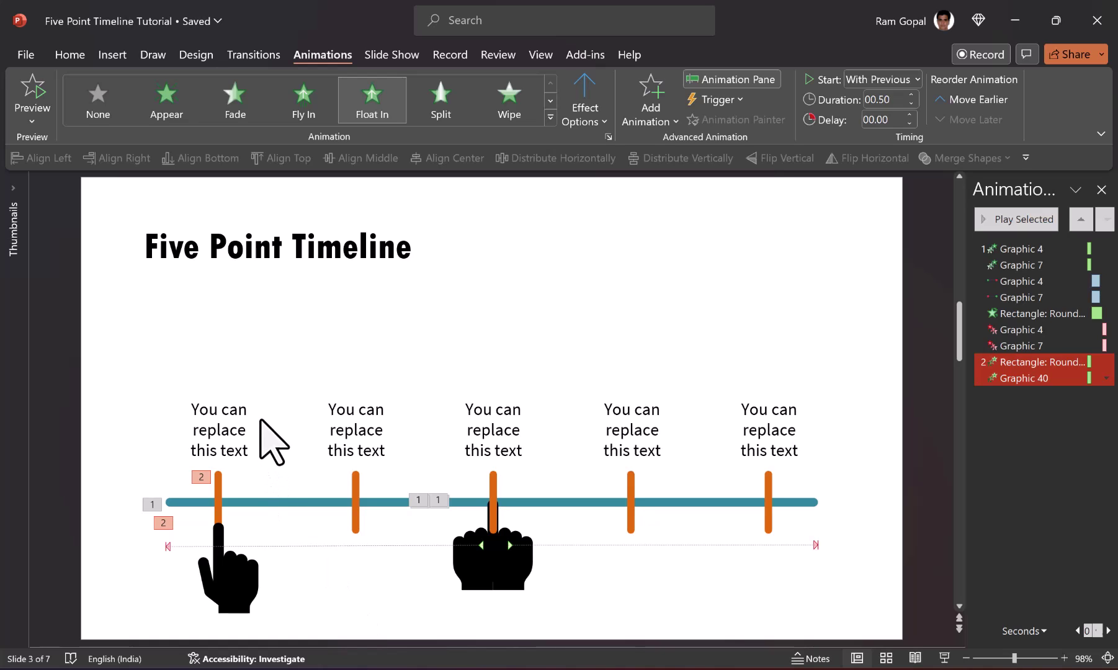
# - Give the first label a Fade entrance starting After Previous
pyautogui.click(248, 442)
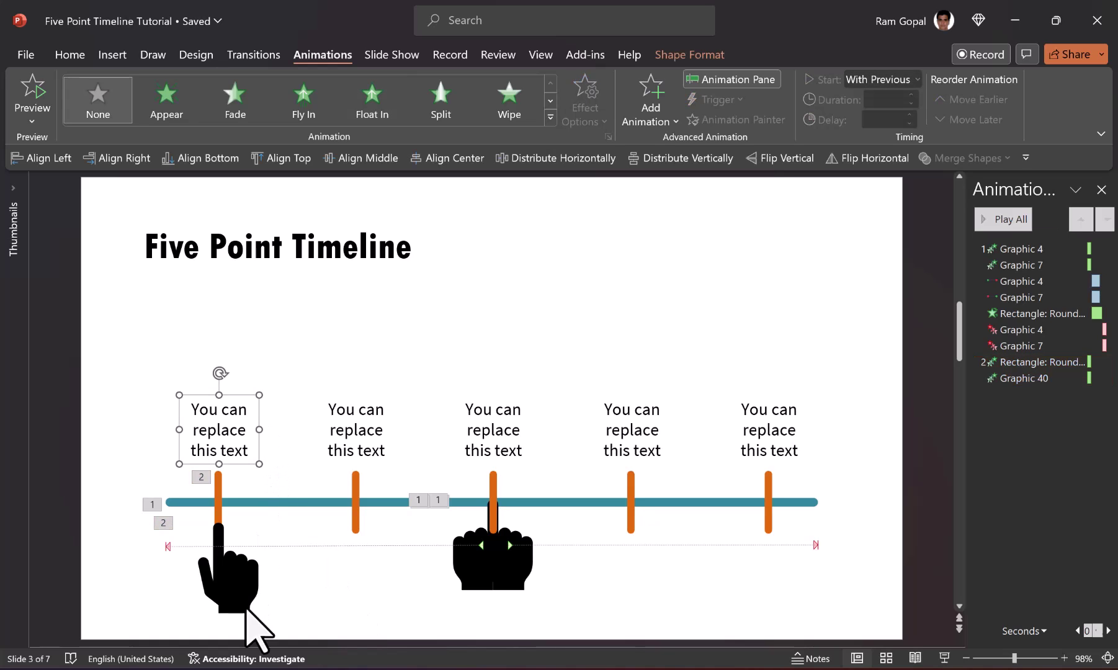
pyautogui.click(256, 118)
pyautogui.click(881, 80)
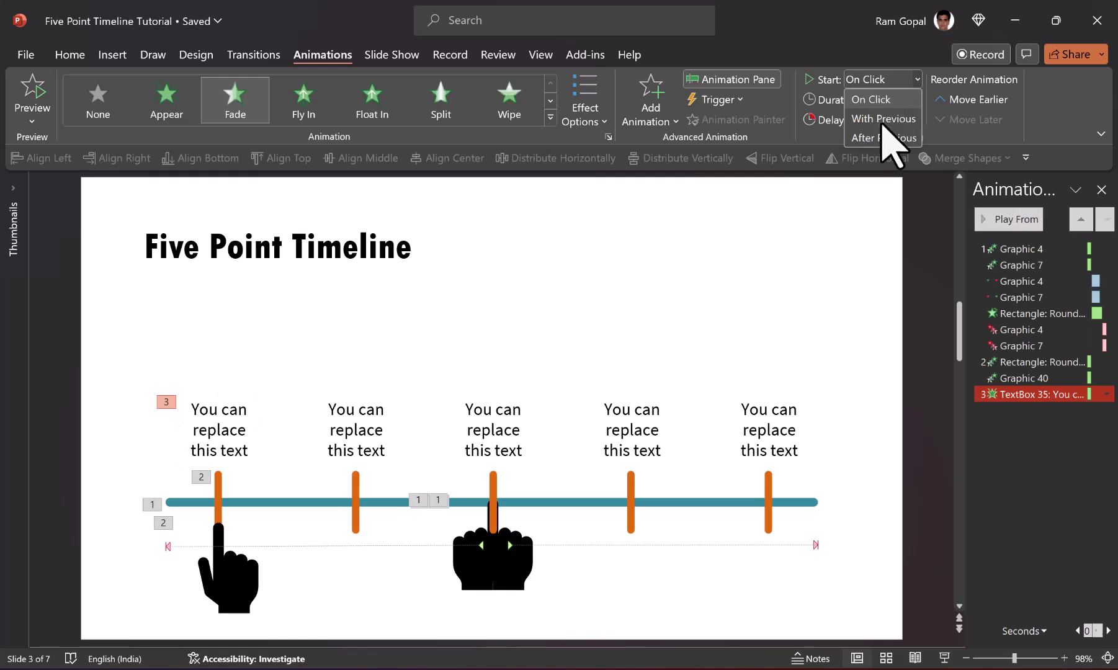
pyautogui.click(884, 137)
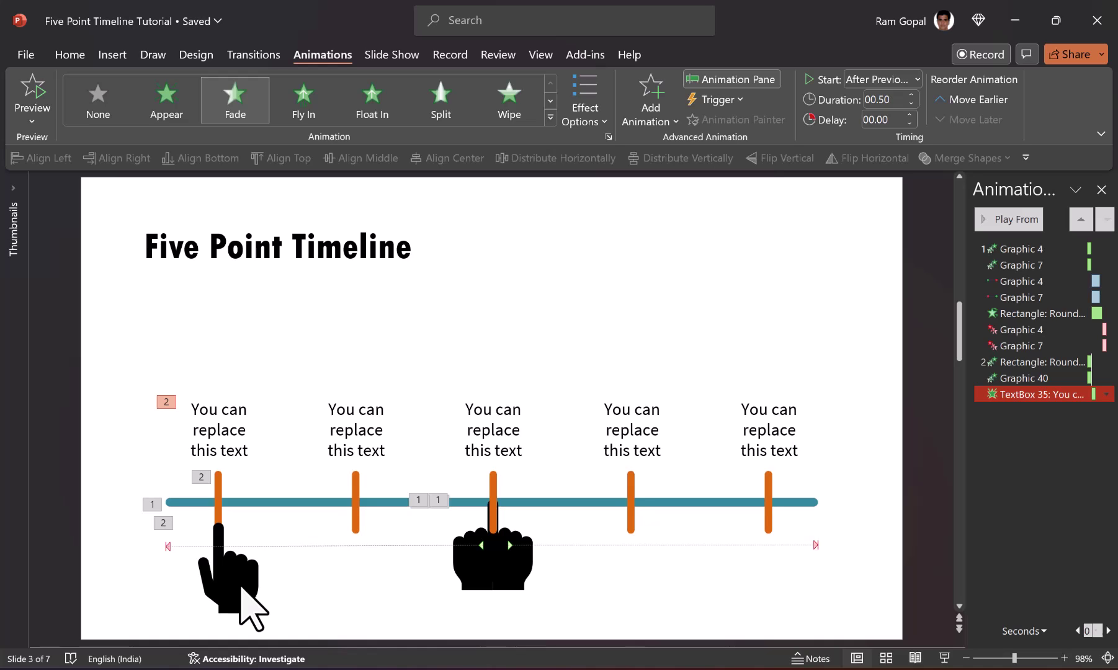
pyautogui.click(240, 589)
pyautogui.click(653, 121)
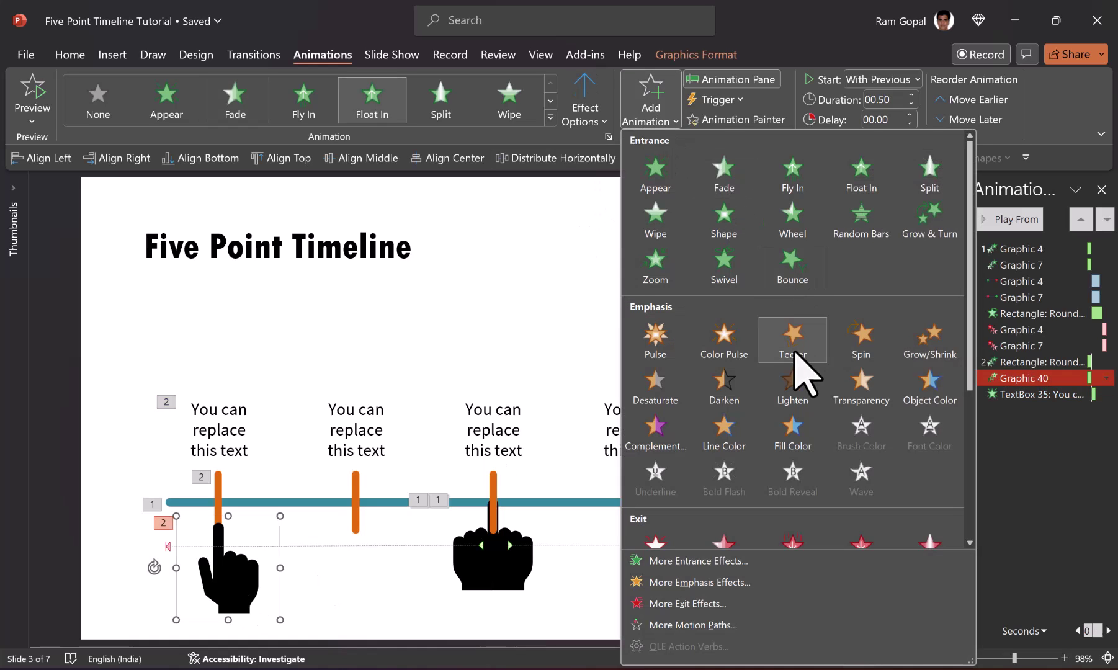
# - Add a Float Out exit to the hand with 00.50 duration, starting After Previous
pyautogui.scroll(-4, 794, 363)
pyautogui.click(867, 329)
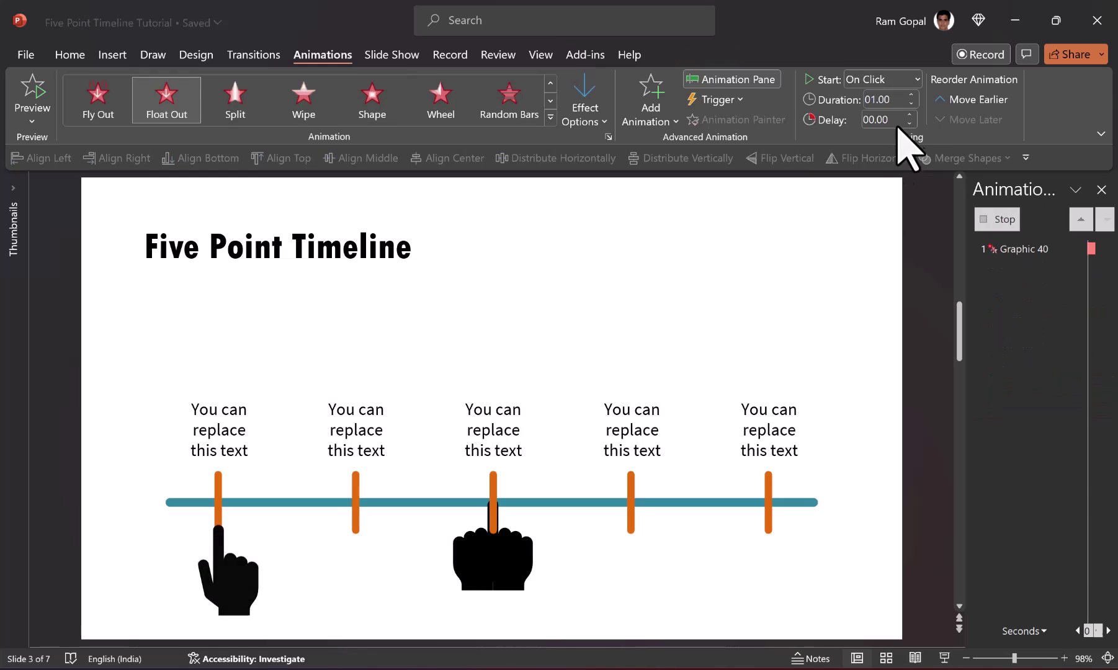
pyautogui.click(911, 104)
pyautogui.click(911, 104)
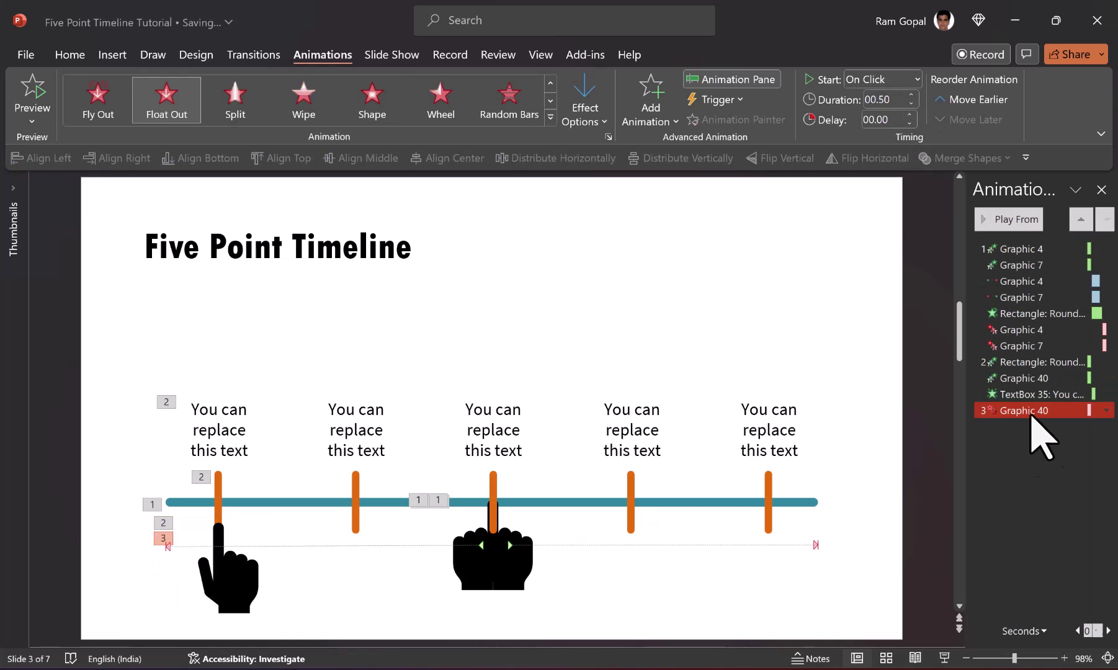
pyautogui.click(881, 80)
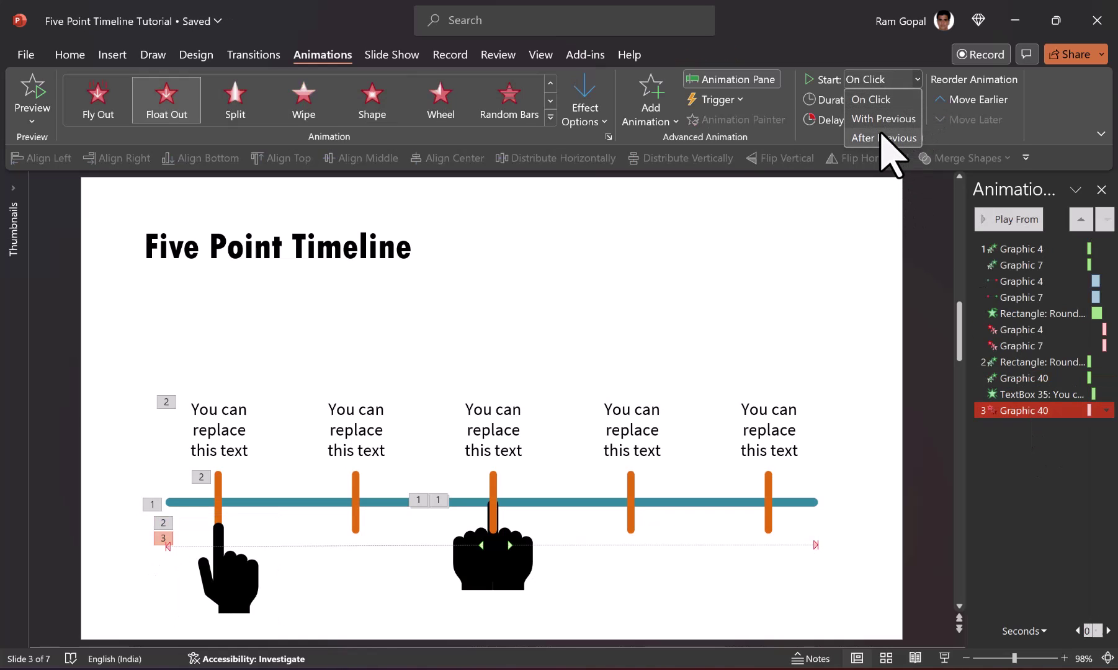
pyautogui.click(885, 138)
# - Select the first point's animations and preview them with Play From
pyautogui.keyDown('ctrl'); pyautogui.click(1032, 363); pyautogui.keyUp('ctrl')
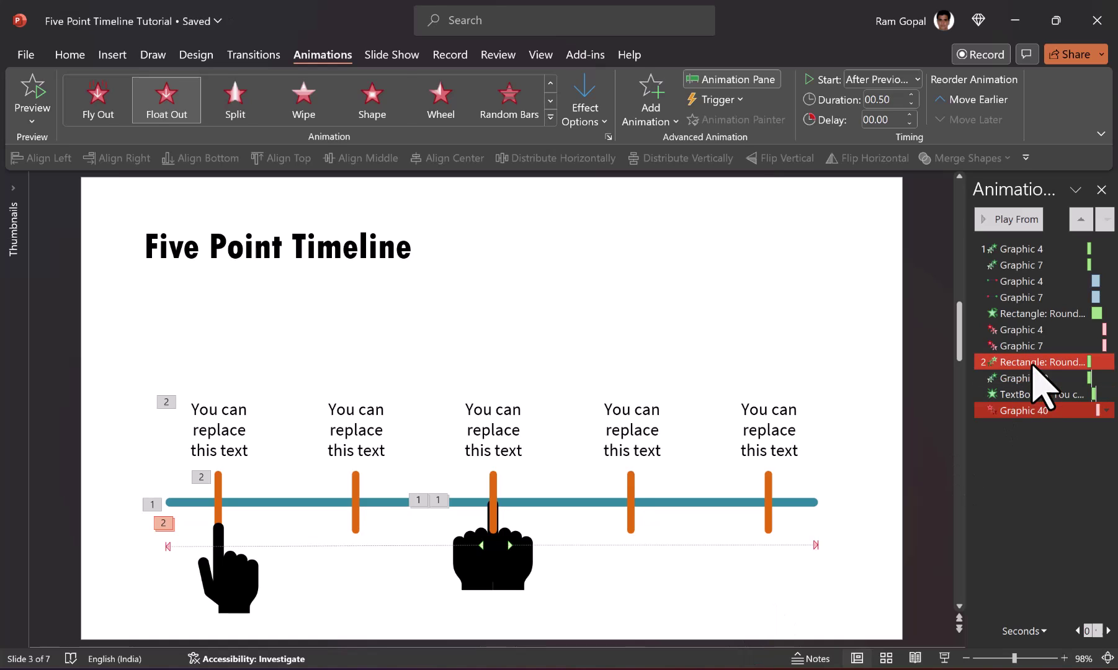
pyautogui.click(1033, 365)
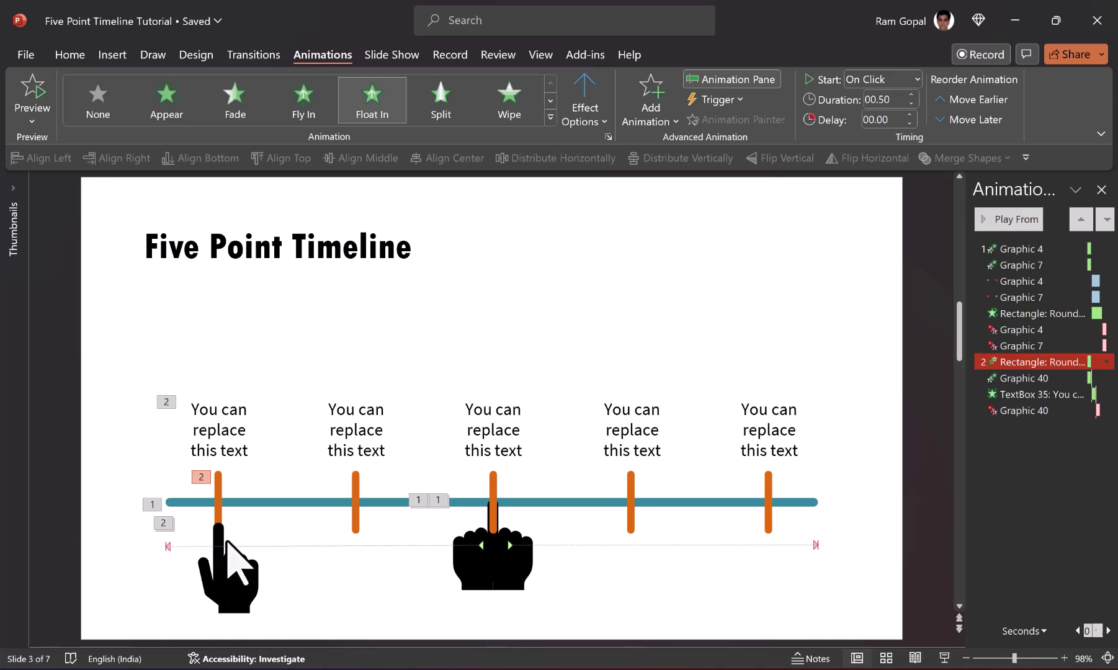
pyautogui.keyDown('ctrl'); pyautogui.click(1027, 378); pyautogui.keyUp('ctrl')
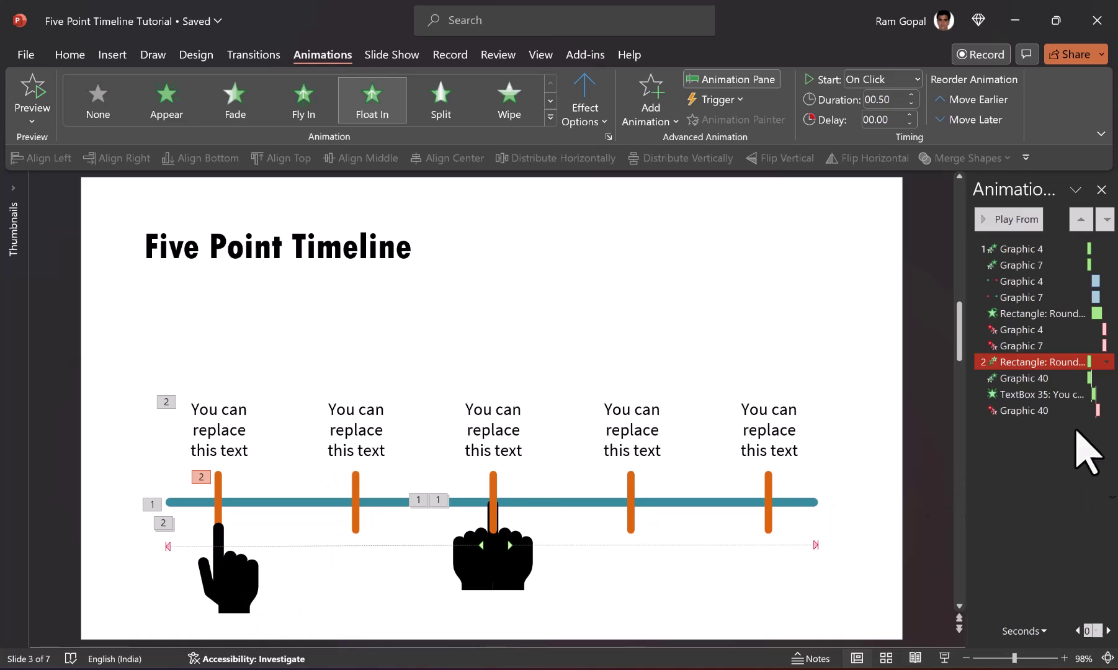
pyautogui.click(1011, 219)
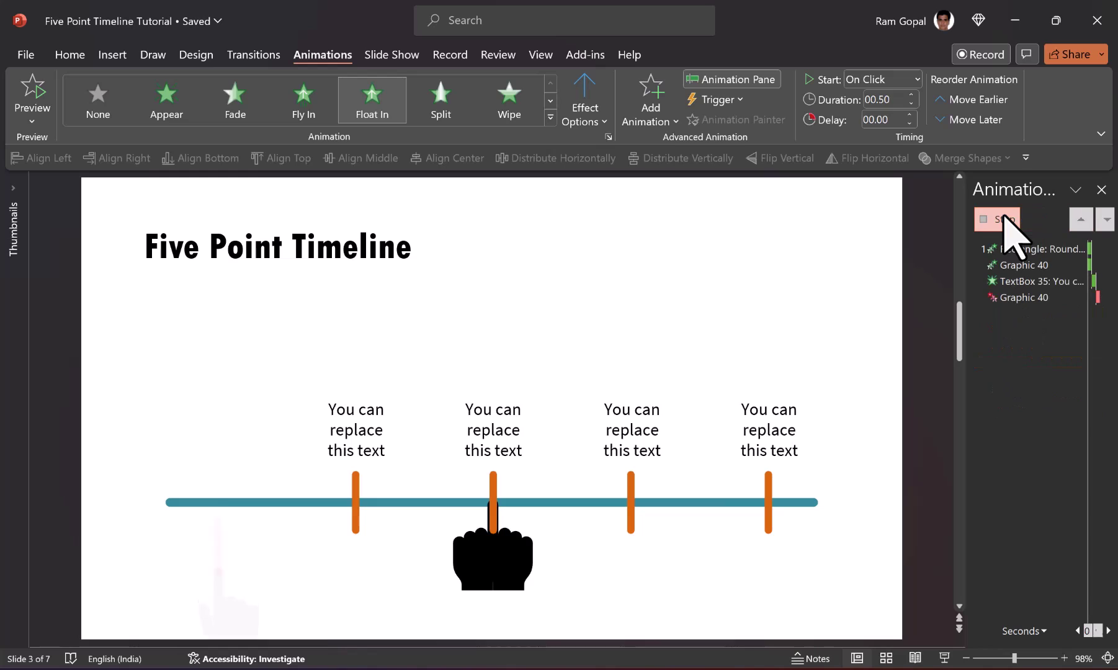